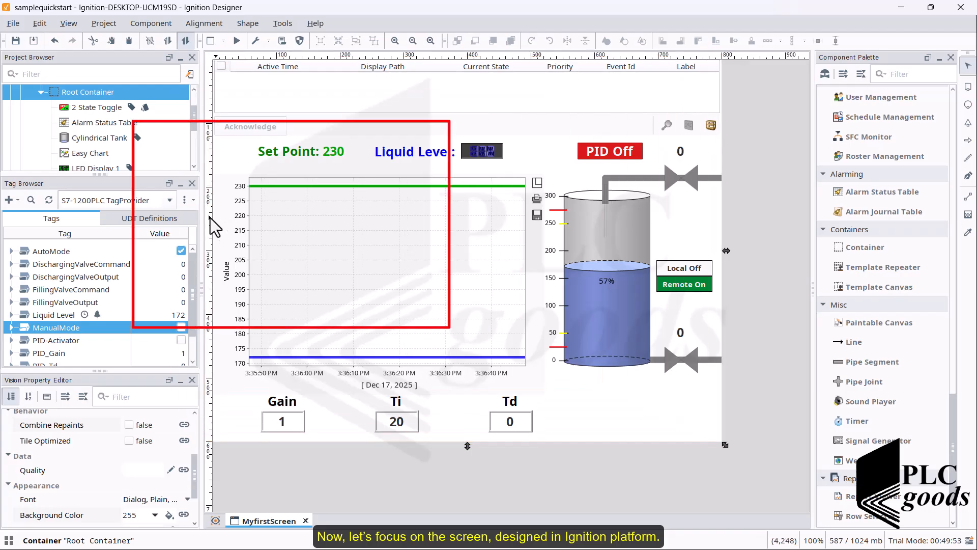
# - Browse the tags defined in the S7-1200PLC TagProvider
pyautogui.click(169, 206)
pyautogui.click(99, 216)
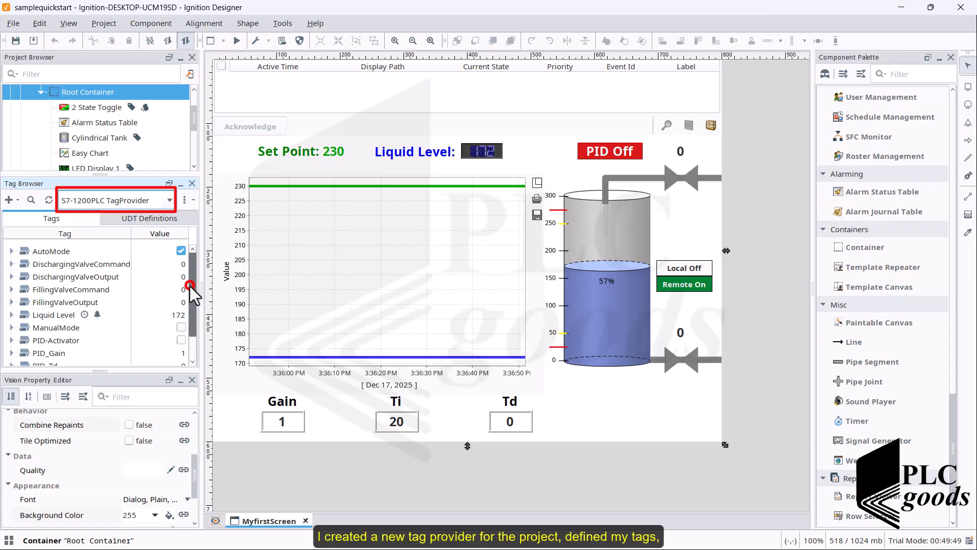
pyautogui.scroll(-1, 194, 295)
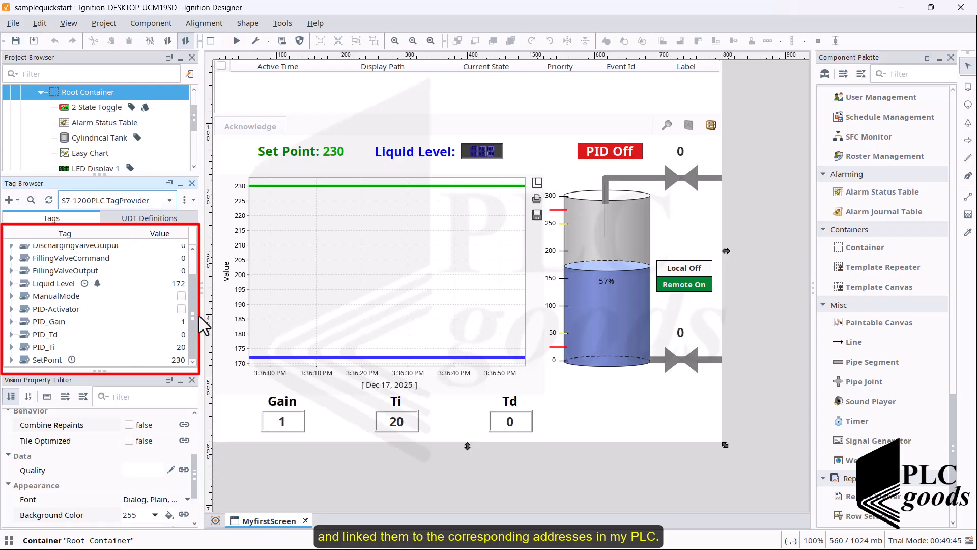
# - Inspect the Liquid Level tag's OPC item path, its four alarms and its history settings in the Tag Editor
pyautogui.doubleClick(56, 285)
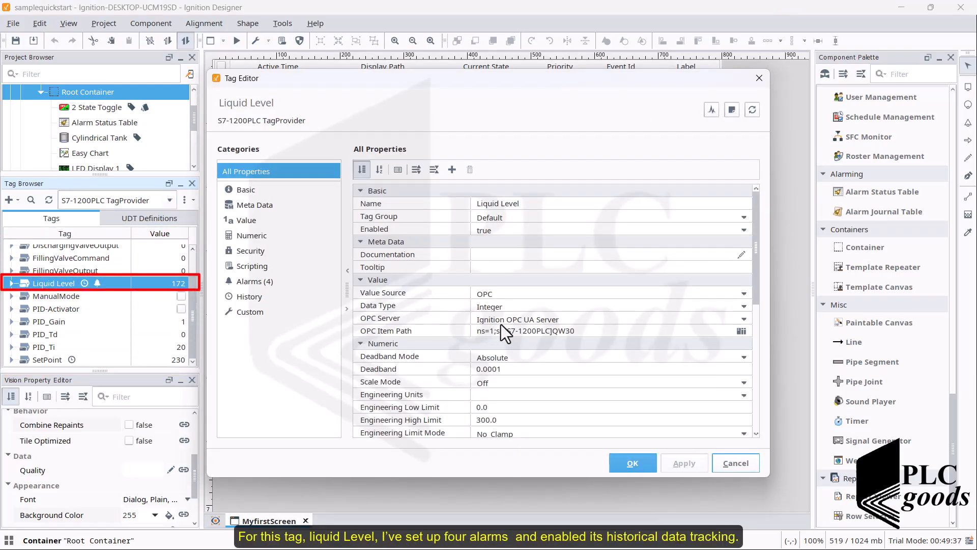
pyautogui.click(550, 331)
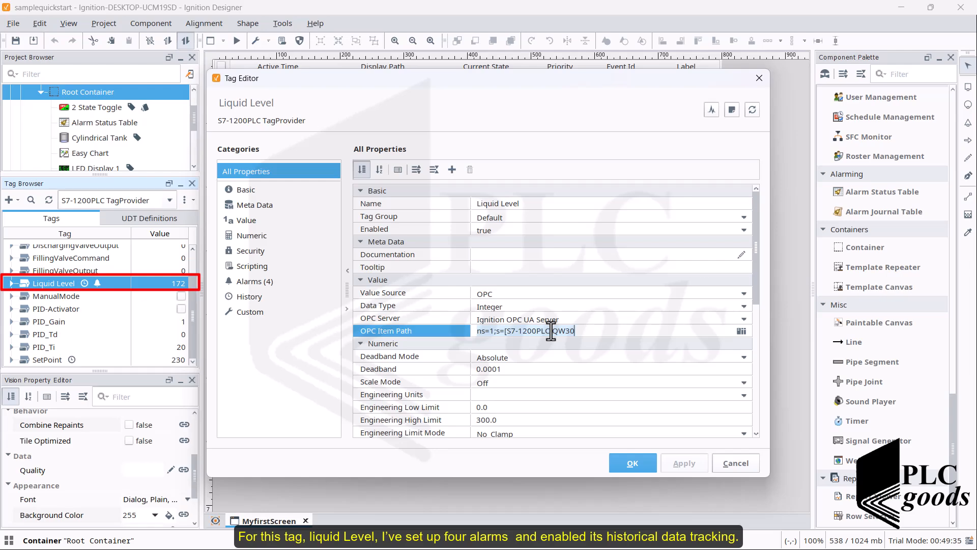
pyautogui.click(254, 283)
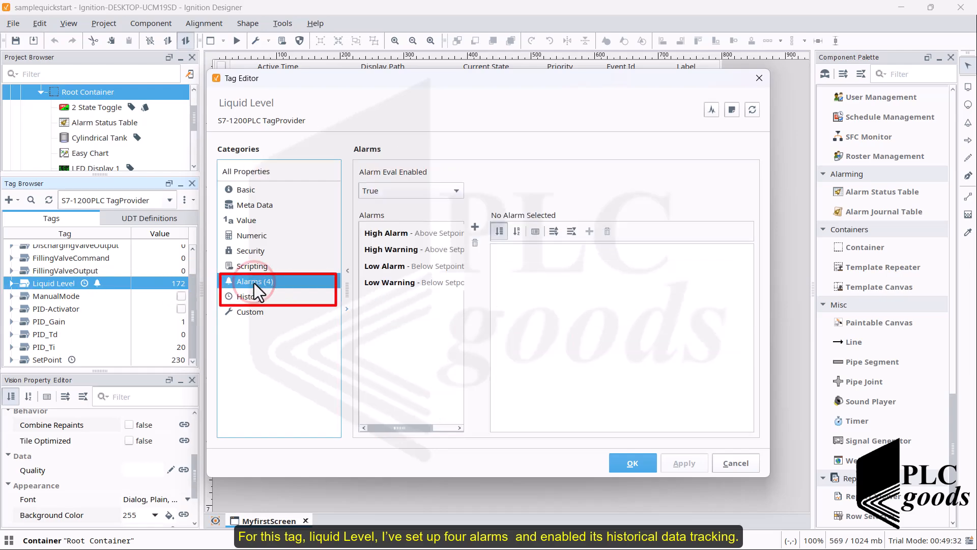
pyautogui.click(420, 234)
pyautogui.click(410, 250)
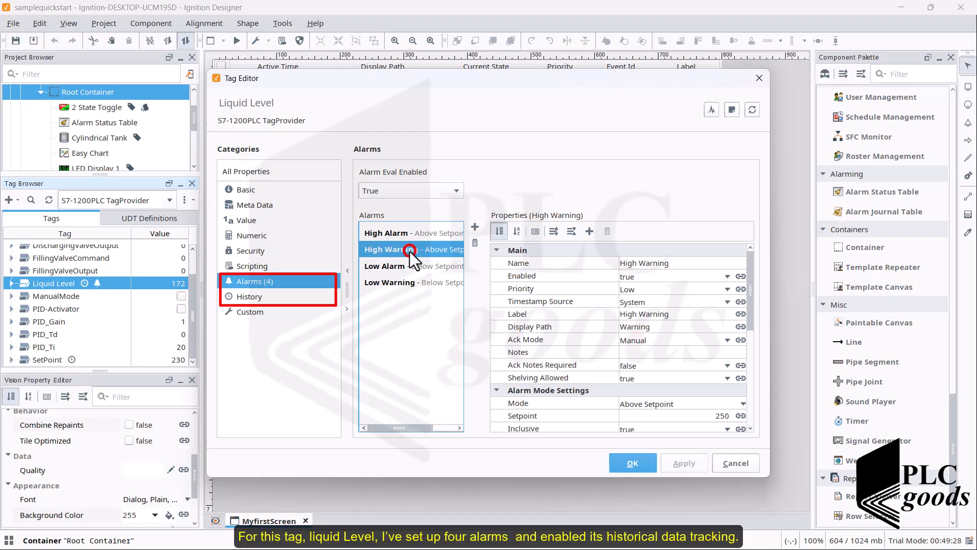
pyautogui.click(409, 266)
pyautogui.click(410, 284)
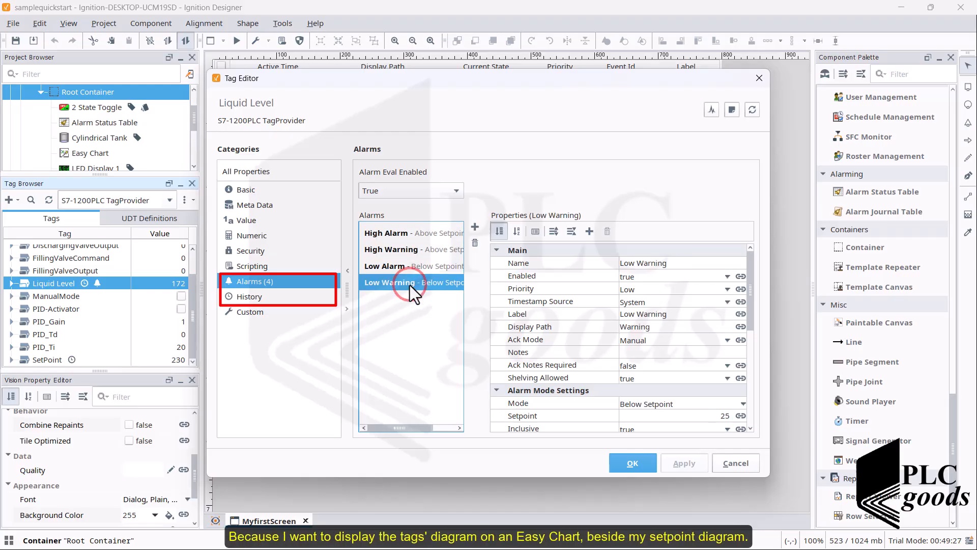
pyautogui.click(250, 298)
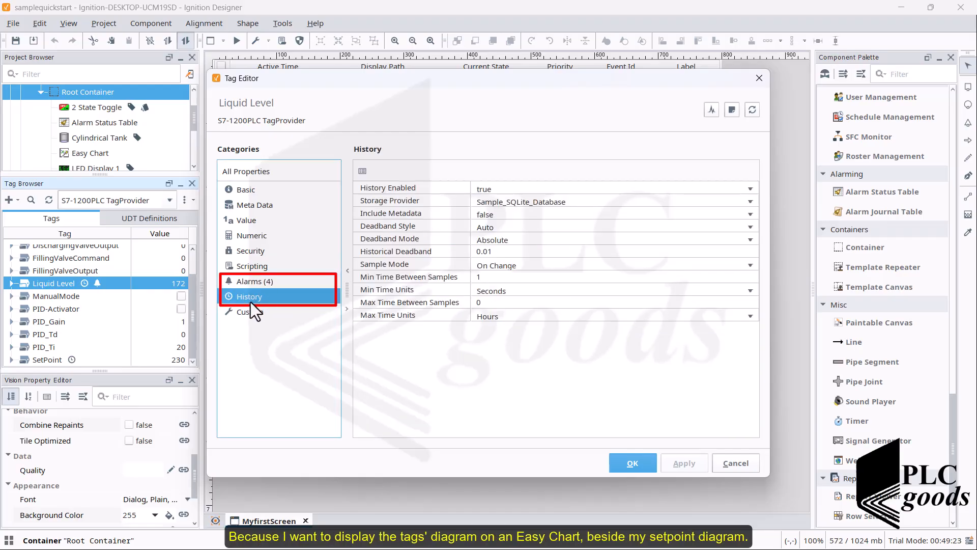
pyautogui.click(755, 80)
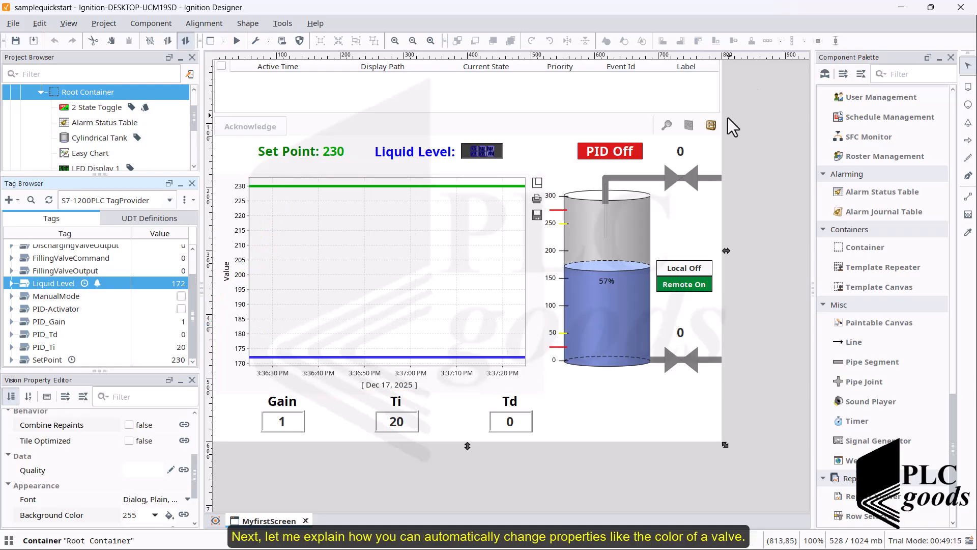
# - Add a 3-D Gate valve from the Symbol Factory to the screen beside the PID Off label, about 91 x 58 in size
pyautogui.click(682, 179)
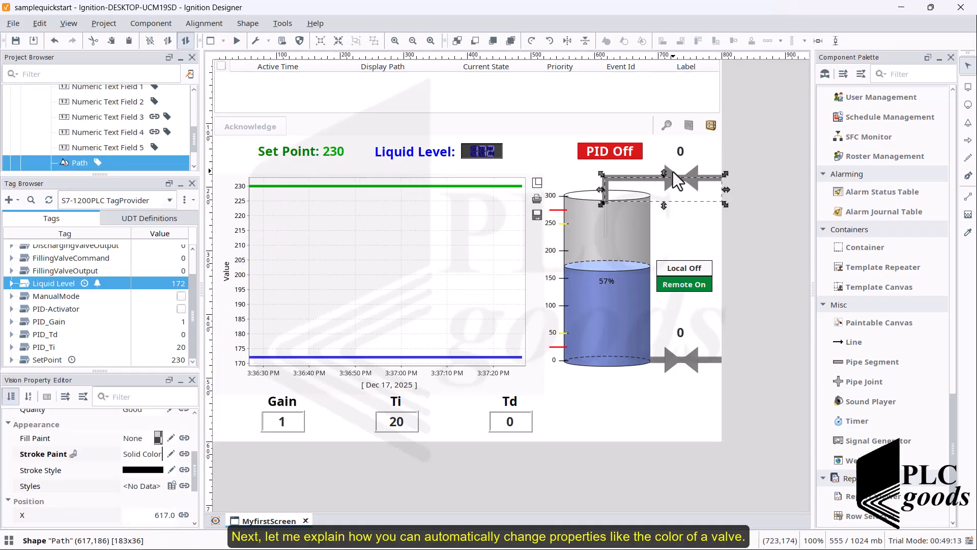
pyautogui.click(675, 181)
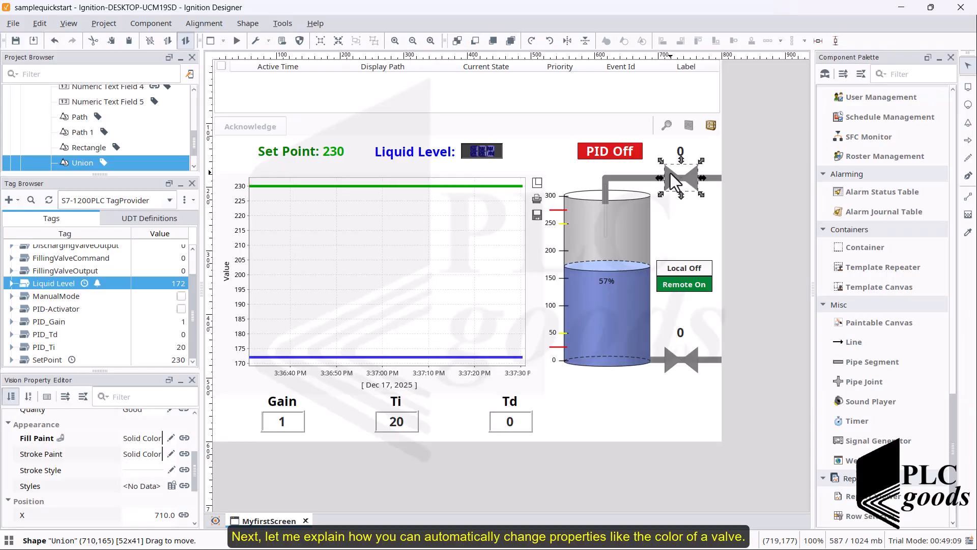
pyautogui.click(824, 74)
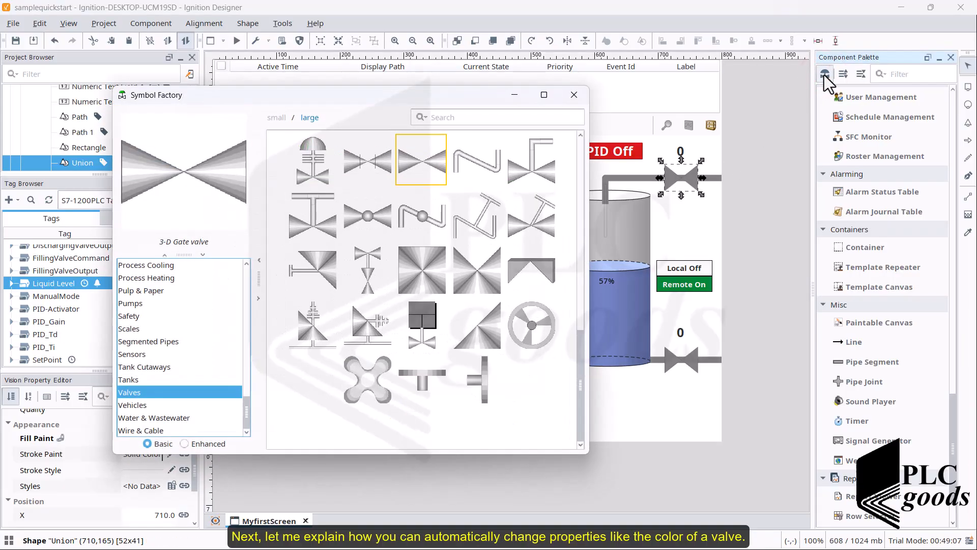
pyautogui.click(428, 167)
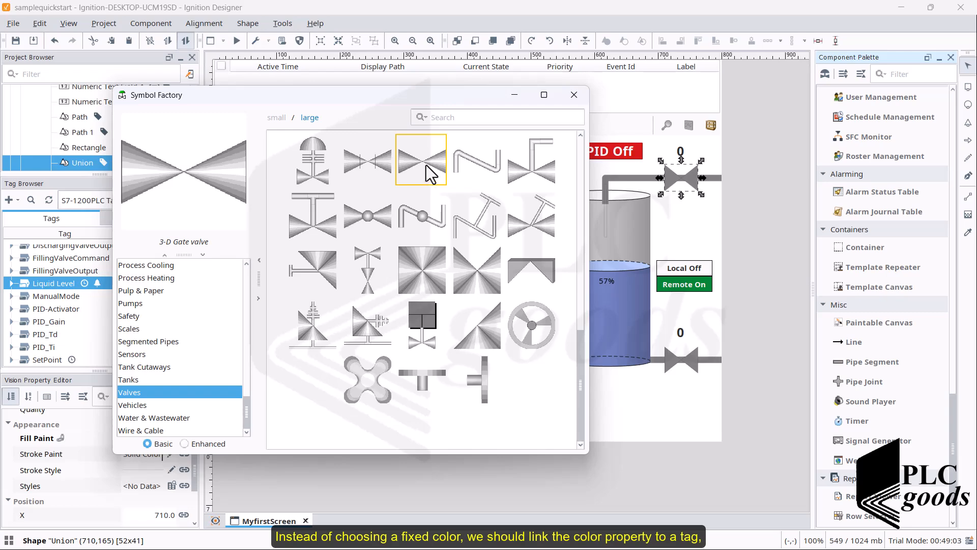
pyautogui.moveTo(427, 168); pyautogui.dragTo(622, 130)
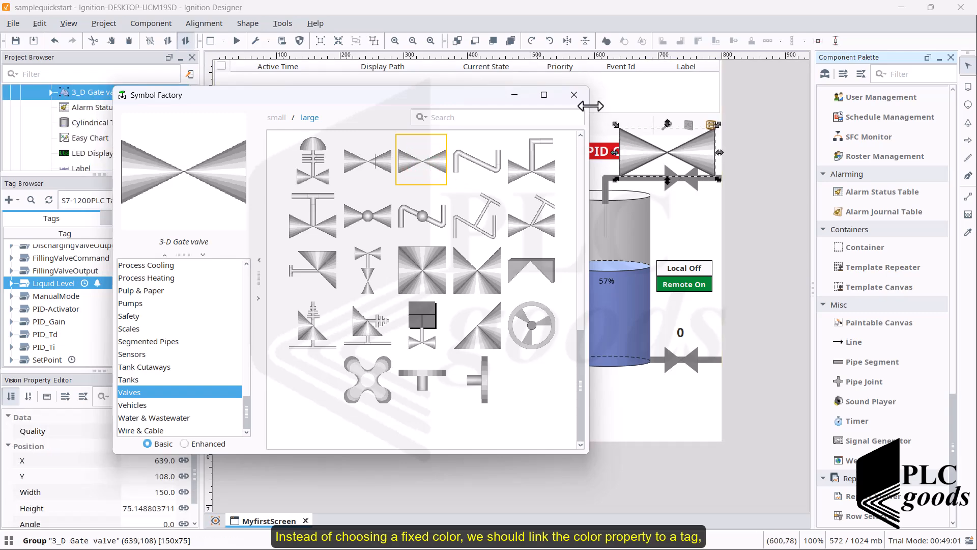
pyautogui.click(574, 94)
pyautogui.moveTo(717, 179); pyautogui.dragTo(557, 148)
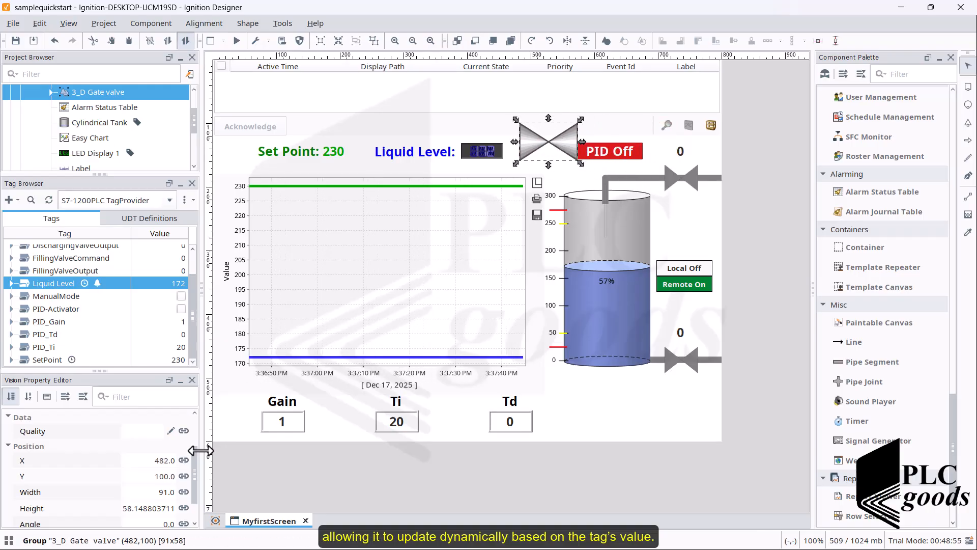
# - Ungroup the gate valve and set its body's fill paint to green 5BD249
pyautogui.moveTo(194, 458)
pyautogui.mouseDown()
pyautogui.moveTo(192, 436)
pyautogui.moveTo(191, 479)
pyautogui.moveTo(196, 452)
pyautogui.mouseUp()
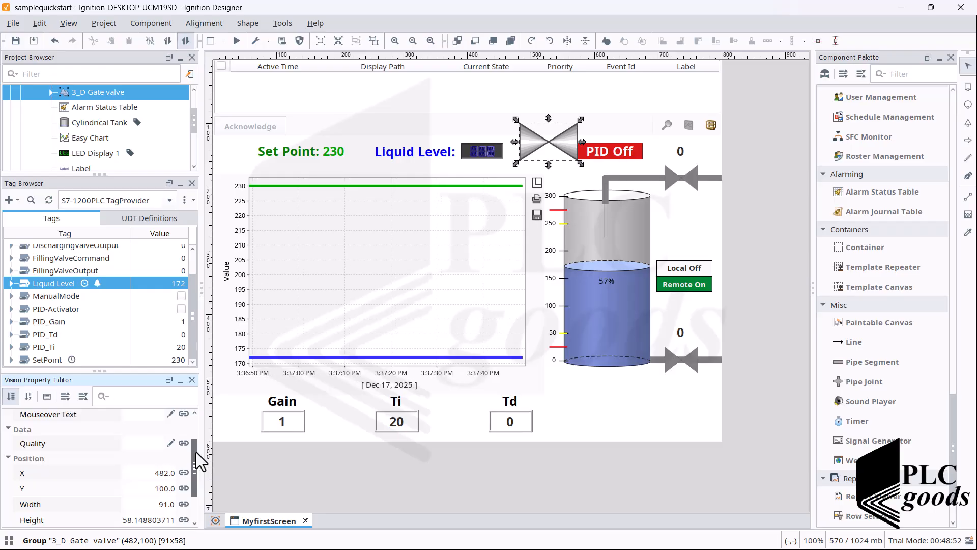
pyautogui.click(605, 41)
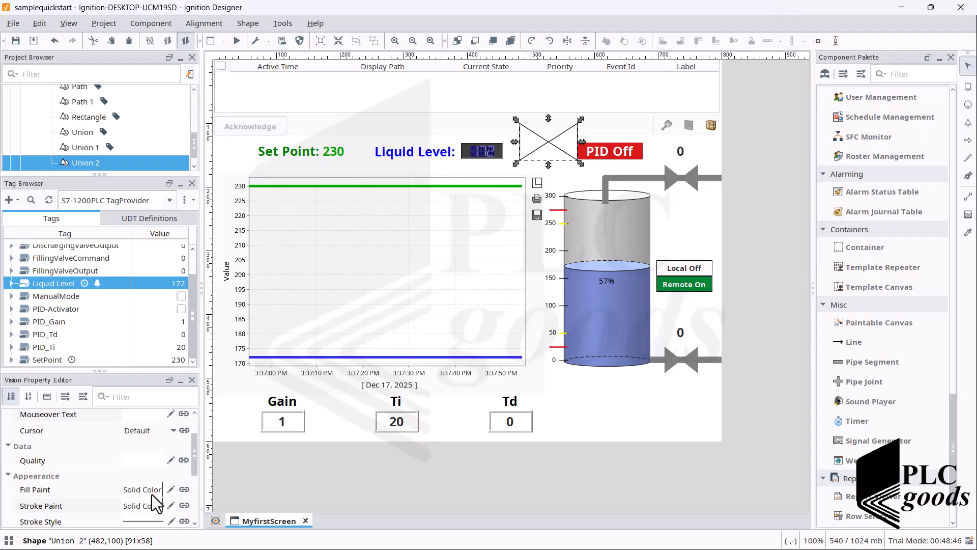
pyautogui.click(171, 489)
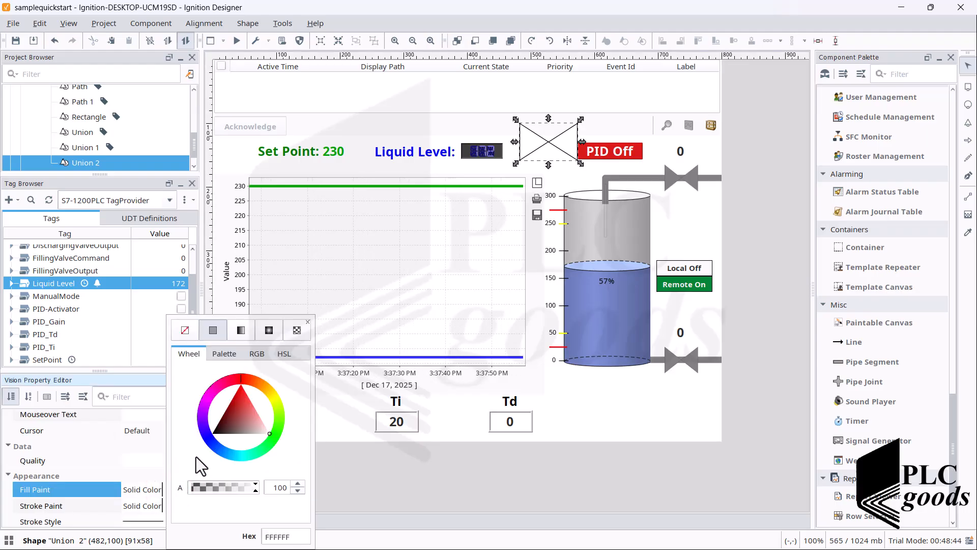
pyautogui.click(232, 416)
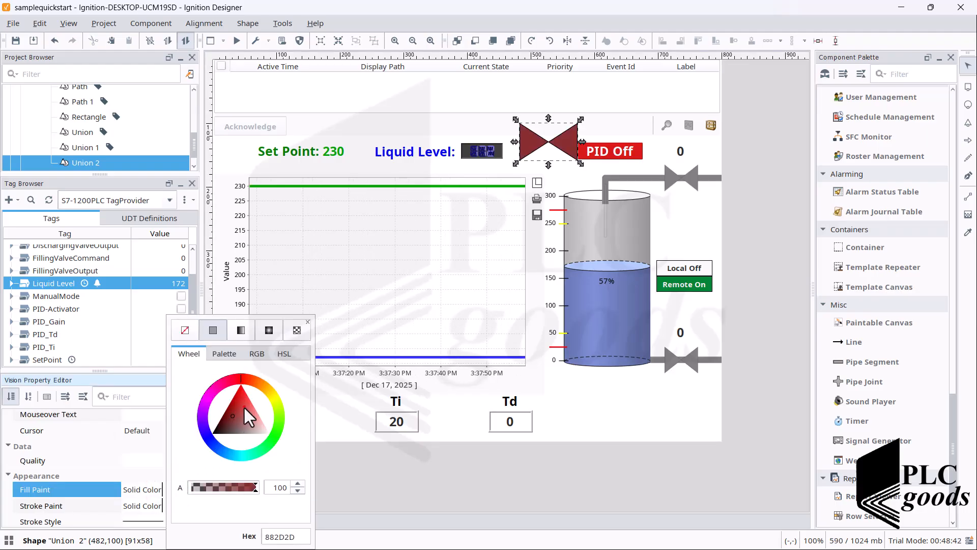
pyautogui.click(243, 406)
pyautogui.moveTo(268, 431); pyautogui.dragTo(273, 431)
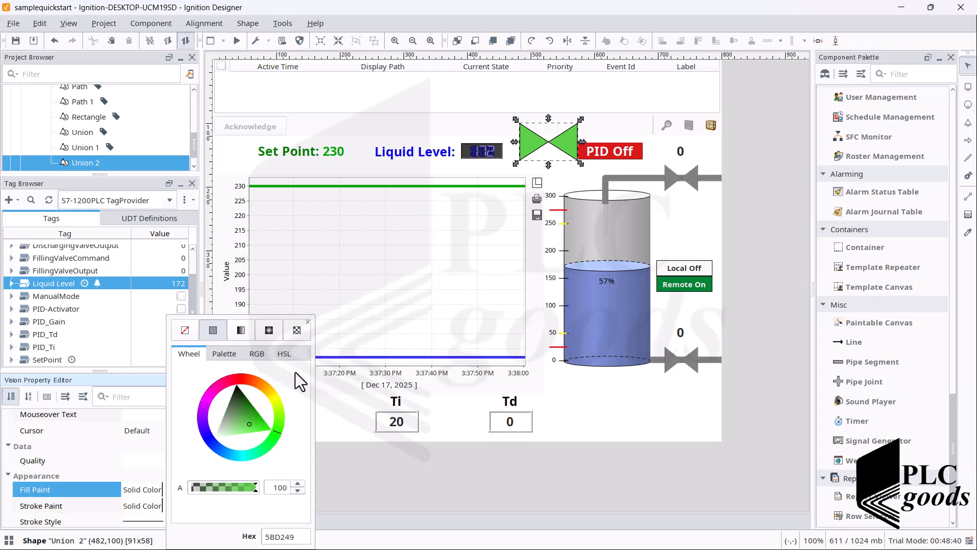
pyautogui.click(307, 322)
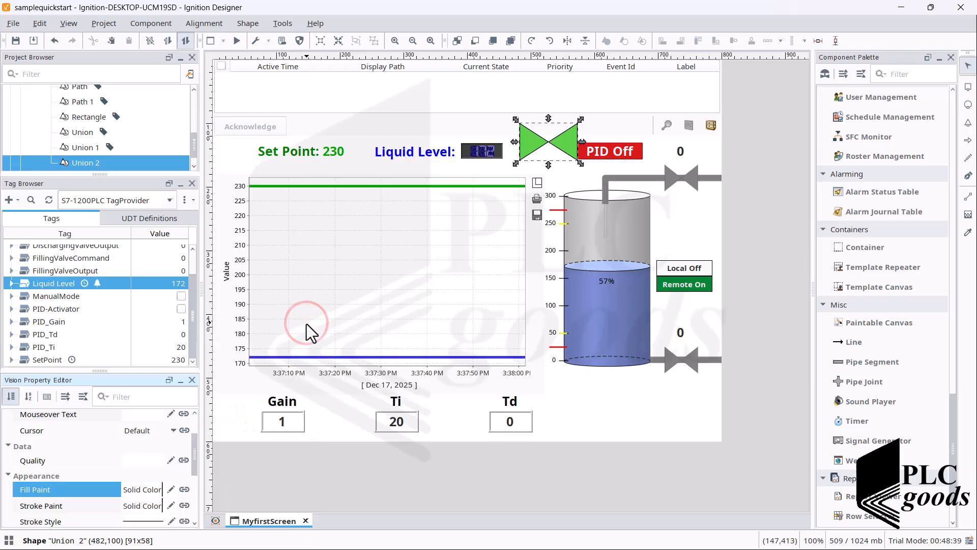
# - Bind the valve's Fill Paint to the tag [S7-1200PLC TagProvider]FillingValveOutput.value
pyautogui.click(185, 490)
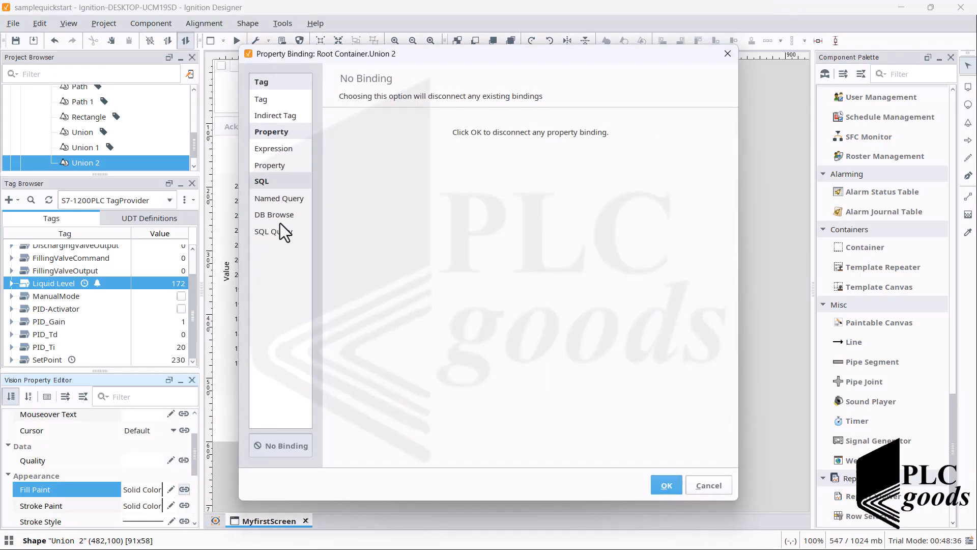
pyautogui.click(267, 100)
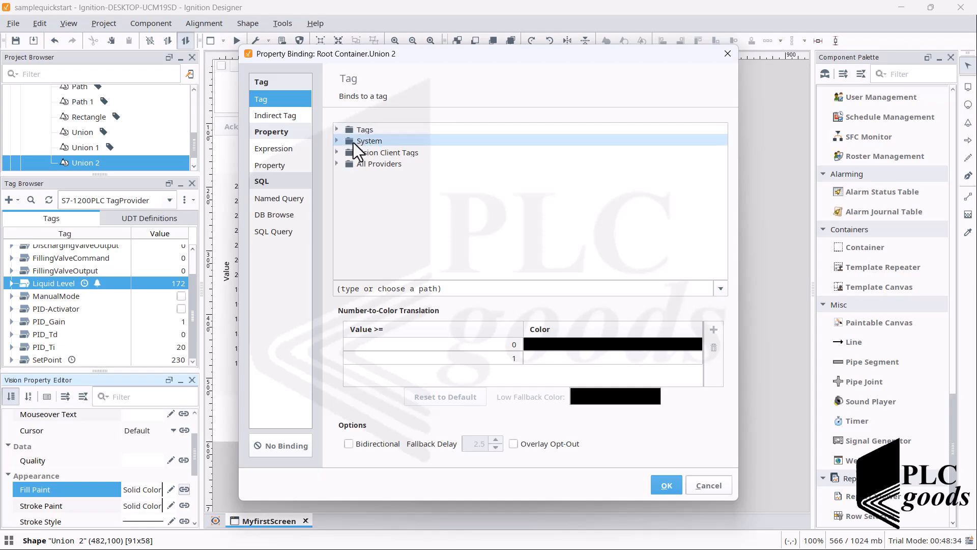
pyautogui.click(336, 164)
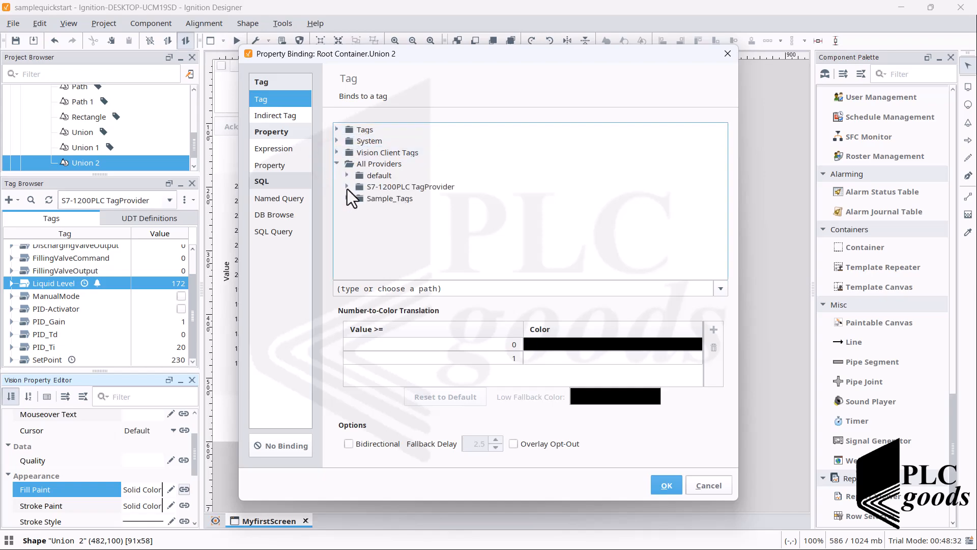
pyautogui.click(347, 187)
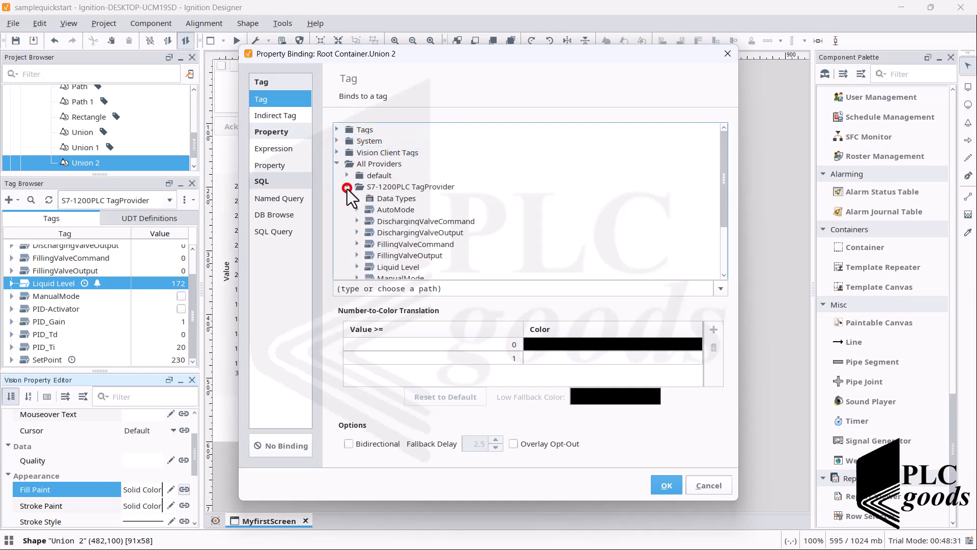
pyautogui.click(396, 268)
pyautogui.scroll(-1, 393, 271)
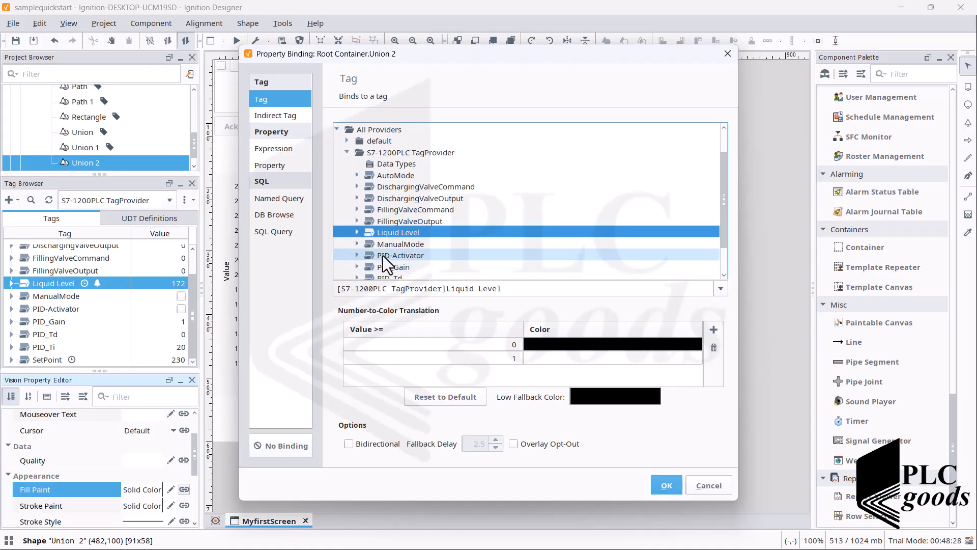
pyautogui.scroll(-1, 383, 256)
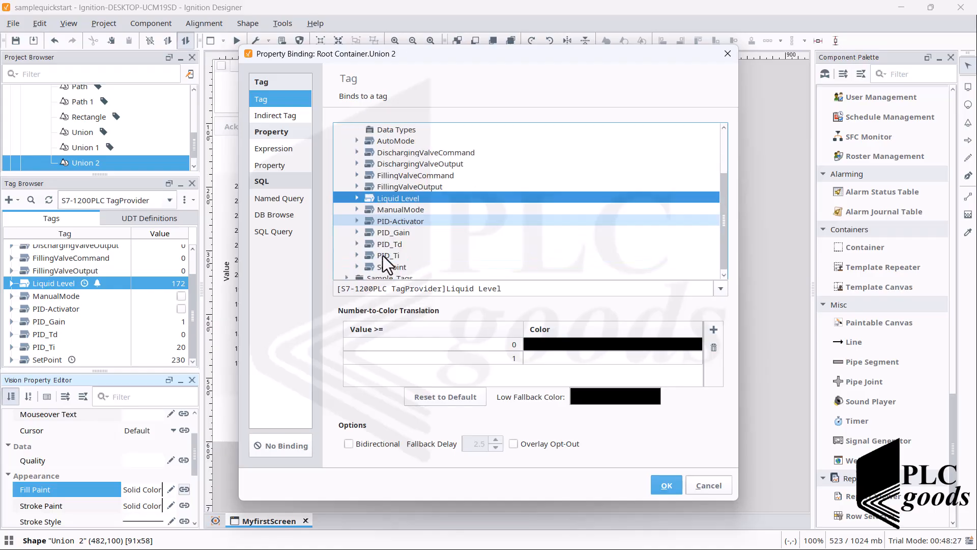
pyautogui.click(383, 189)
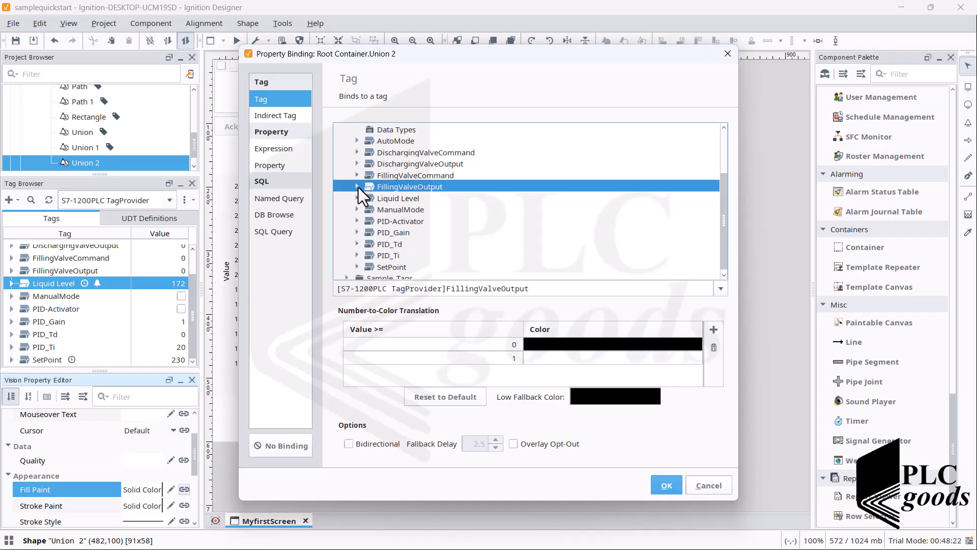
pyautogui.click(358, 186)
pyautogui.scroll(-2, 385, 202)
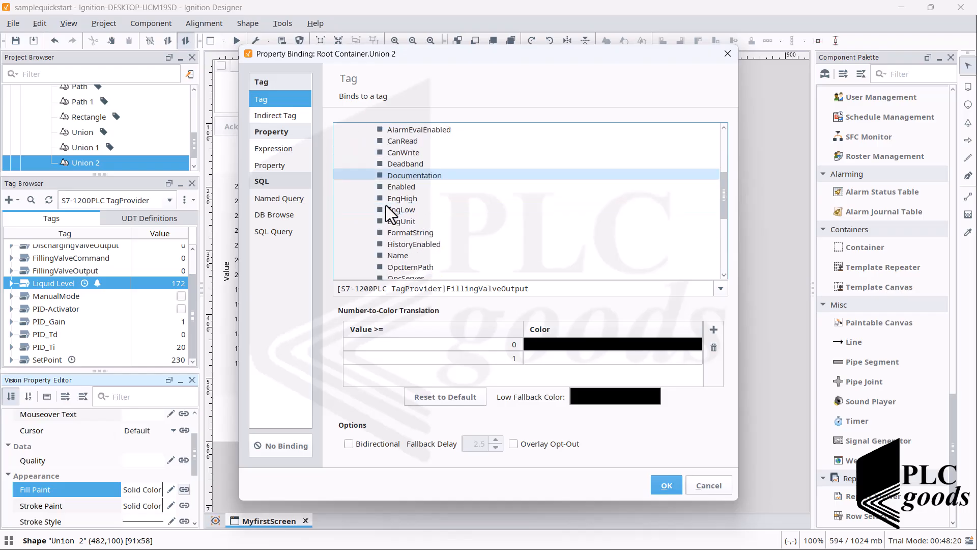
pyautogui.scroll(-3, 386, 205)
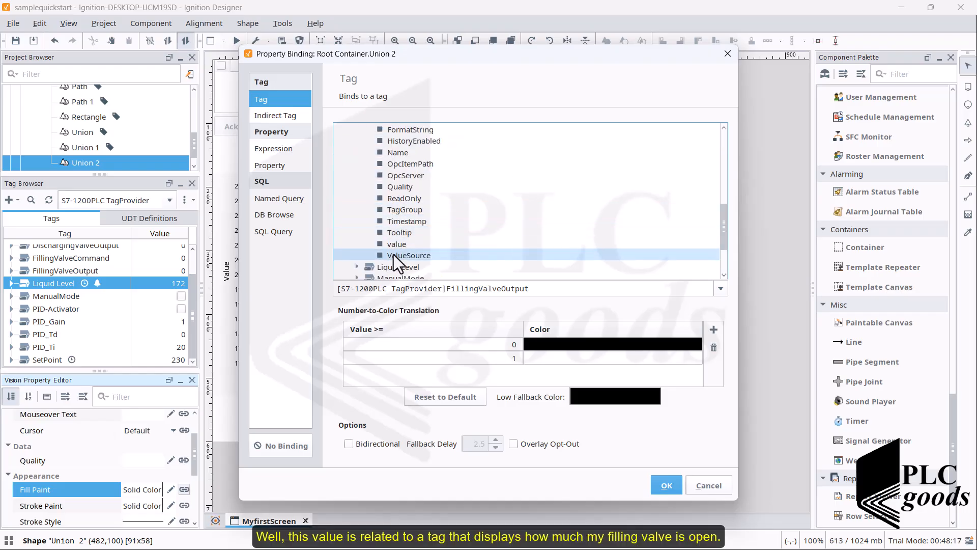
pyautogui.click(397, 245)
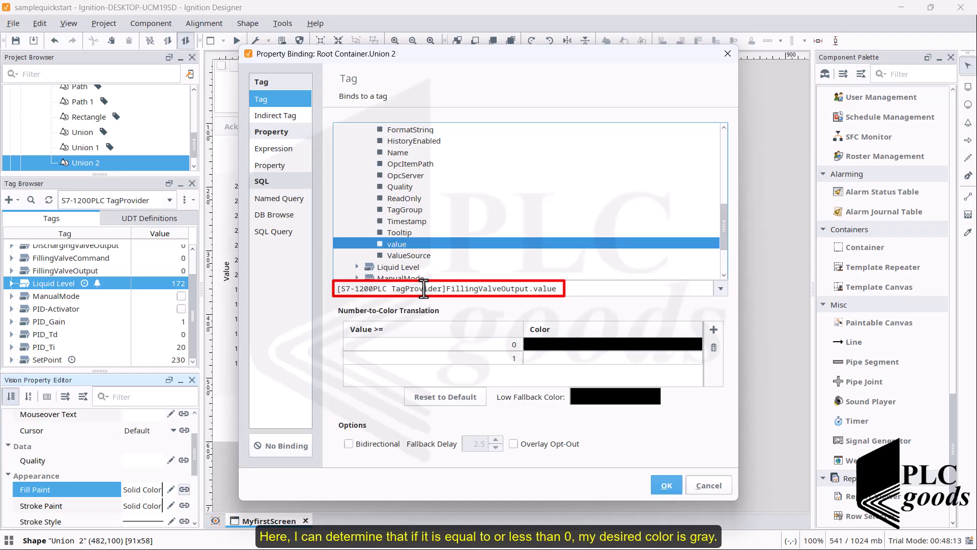
# - Set the color for value 0 in the number-to-color translation to gray
pyautogui.click(557, 347)
pyautogui.click(591, 371)
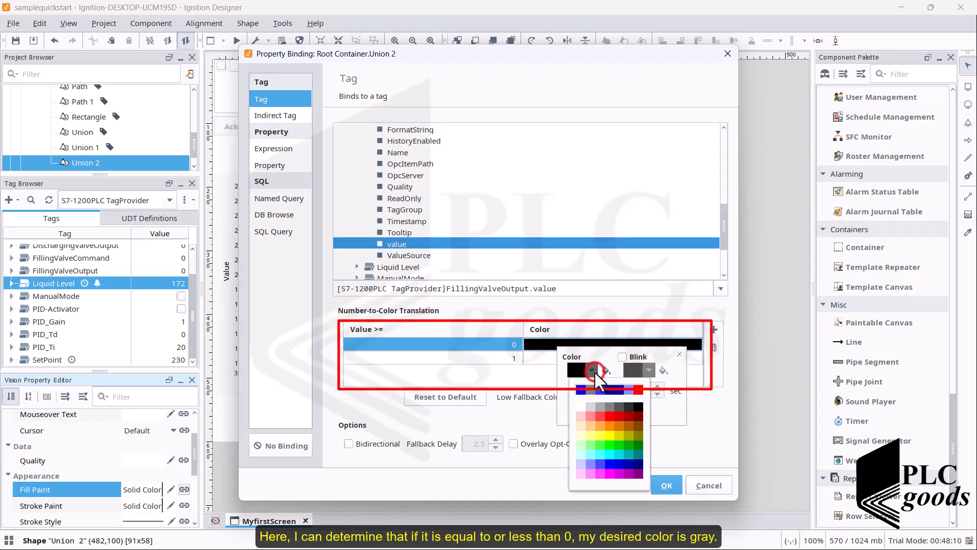
pyautogui.click(608, 403)
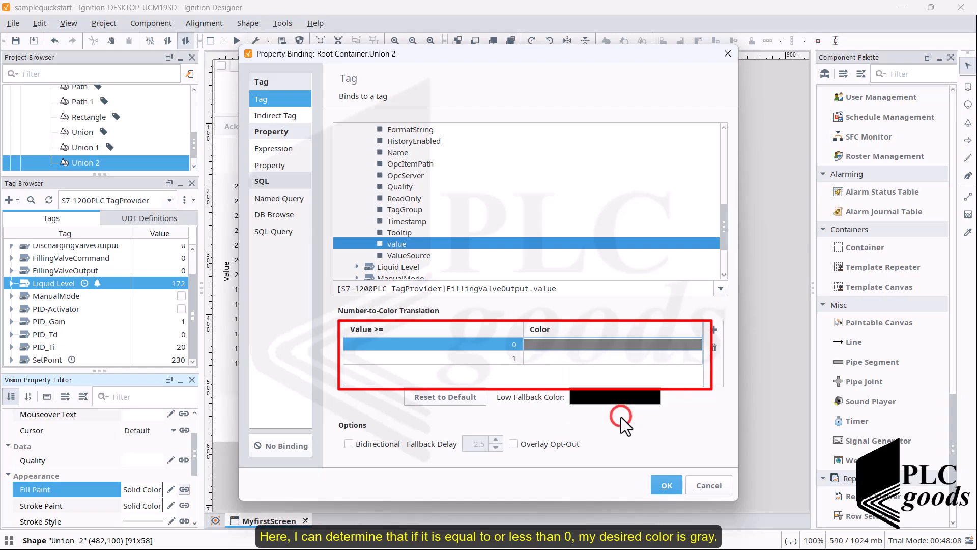
# - Set the color for value 1 to blue in the number-to-color translation and apply the Fill Paint binding
pyautogui.click(597, 359)
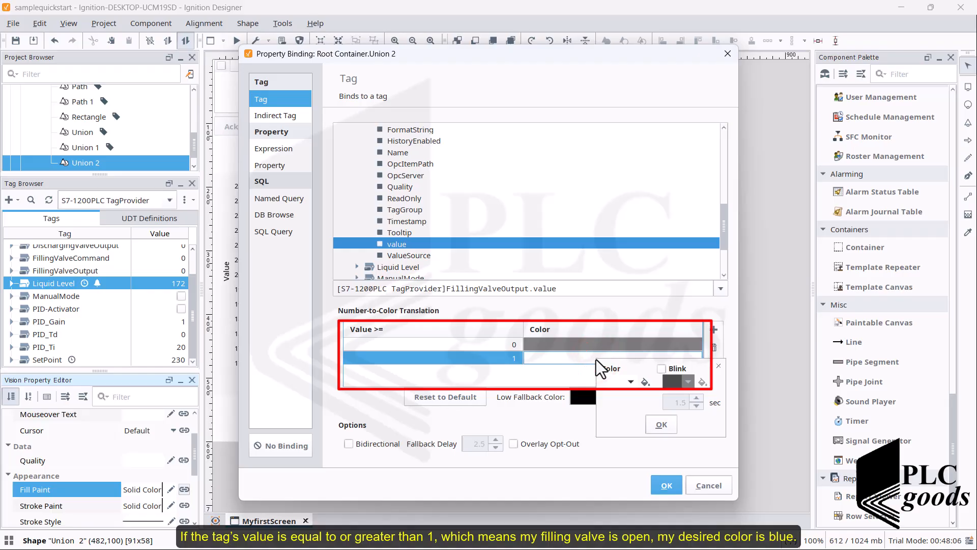
pyautogui.click(628, 380)
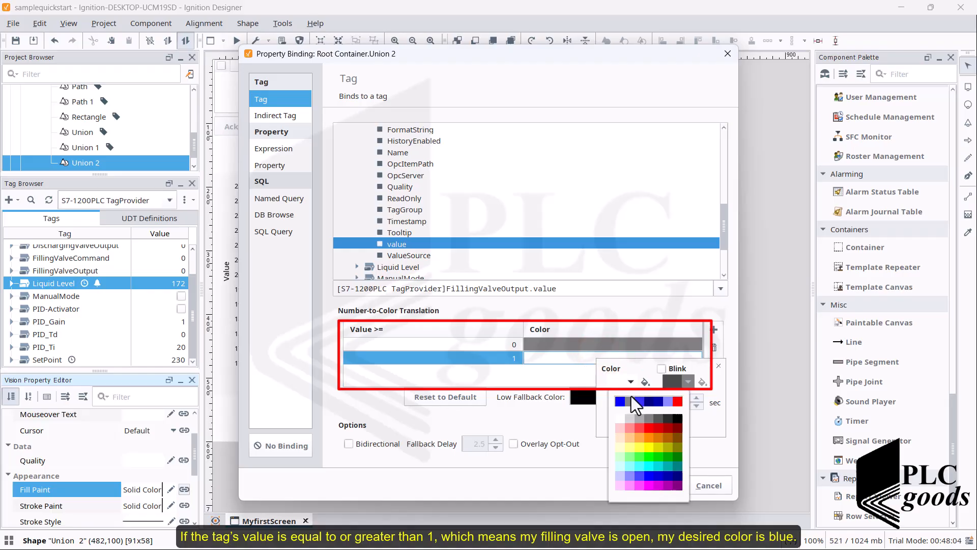
pyautogui.click(624, 398)
pyautogui.click(660, 425)
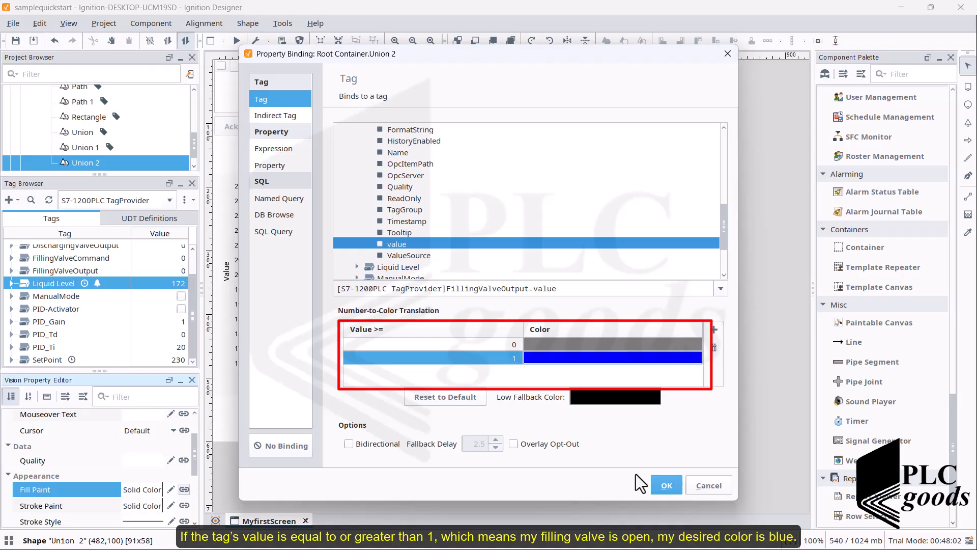
pyautogui.click(665, 486)
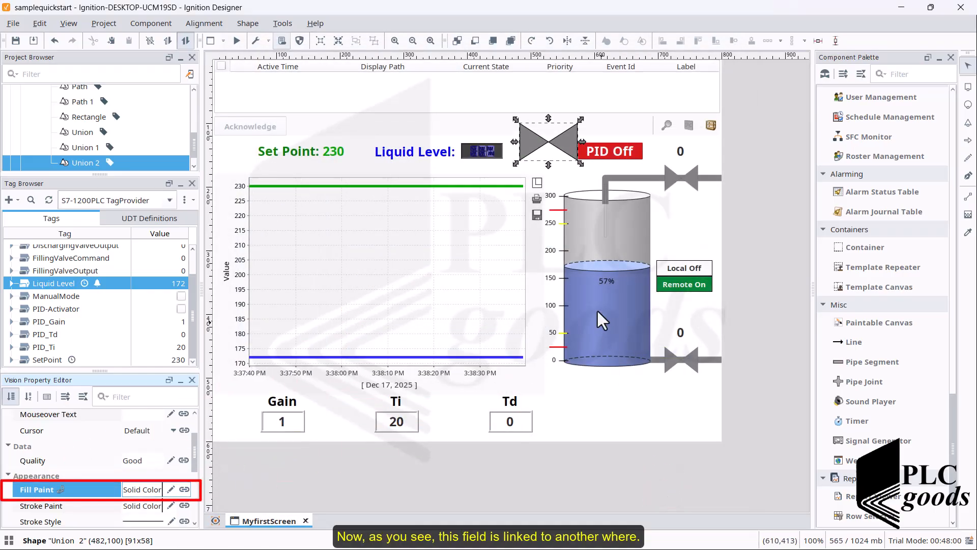
pyautogui.click(618, 170)
pyautogui.click(569, 139)
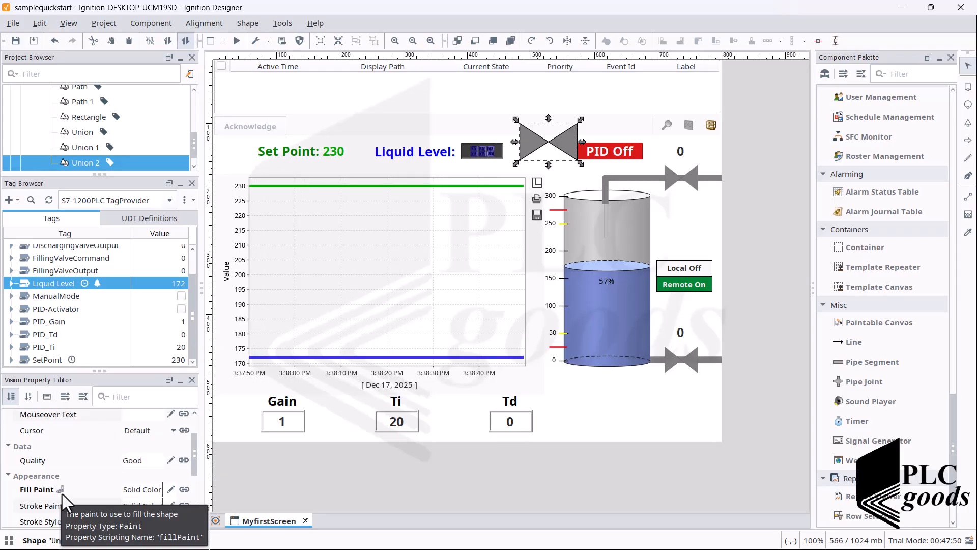
pyautogui.click(391, 289)
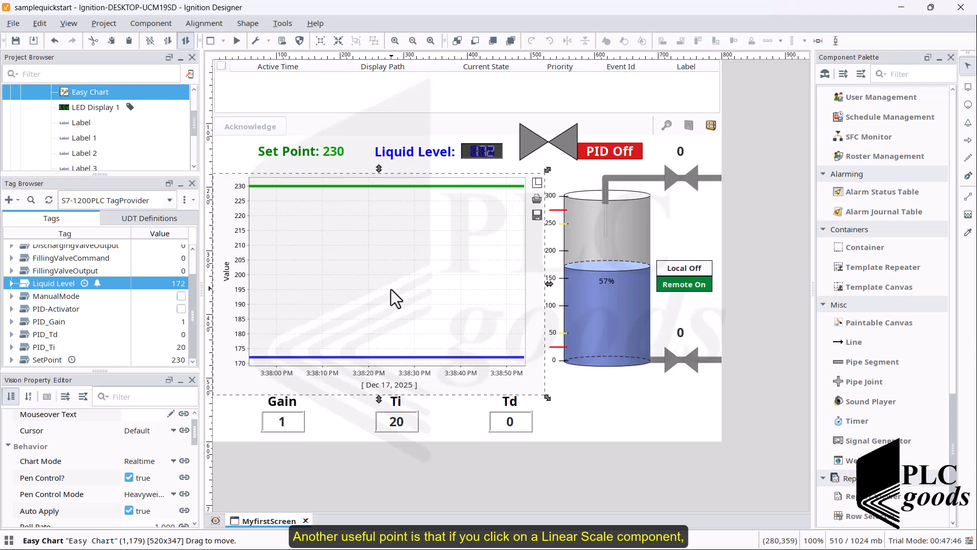
# - Open the Linear Scale Customizer for the tank's scale and review each existing line indicator
pyautogui.click(564, 261)
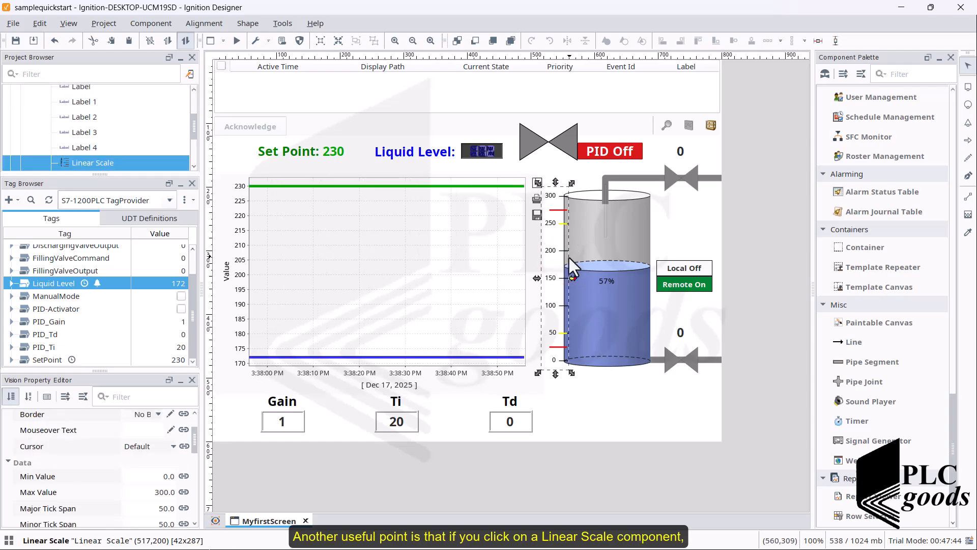
pyautogui.doubleClick(562, 258)
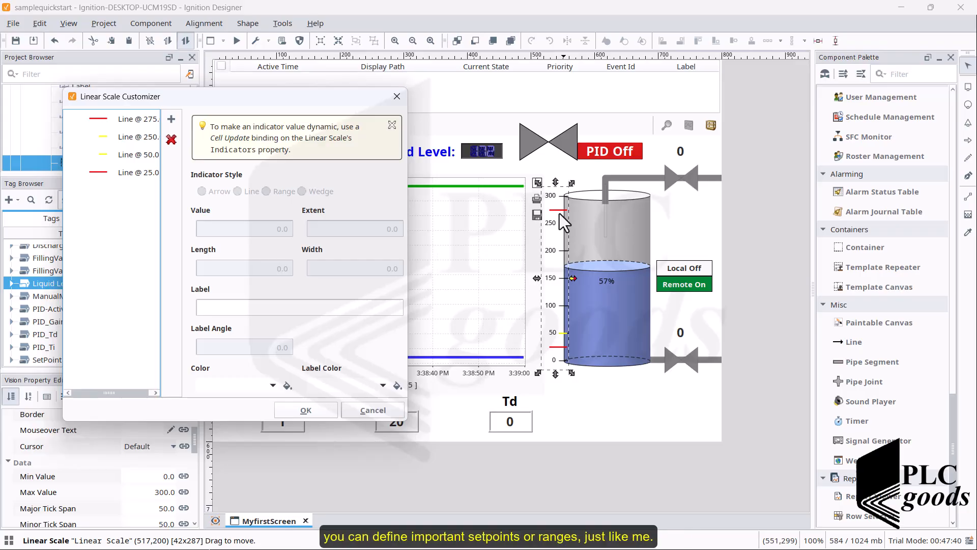
pyautogui.click(145, 119)
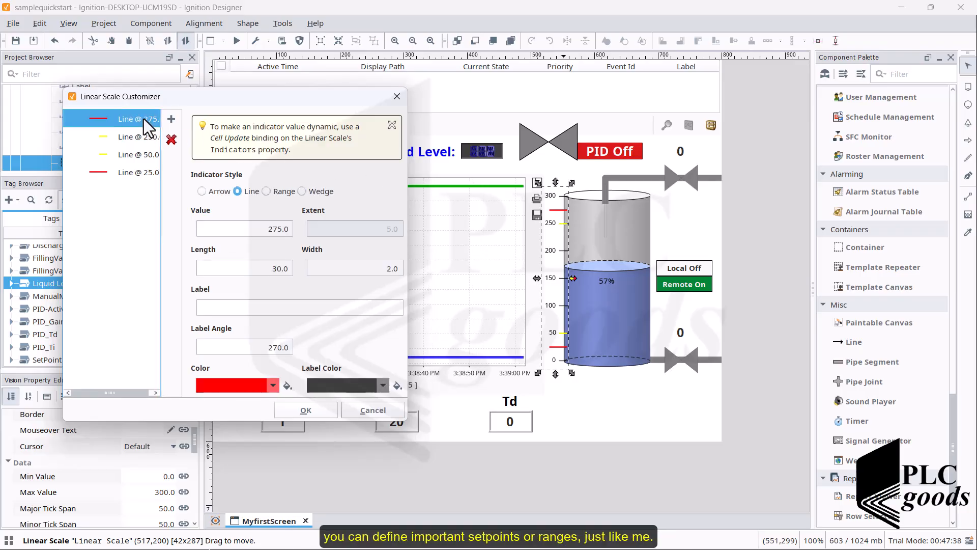
pyautogui.click(137, 137)
pyautogui.click(136, 158)
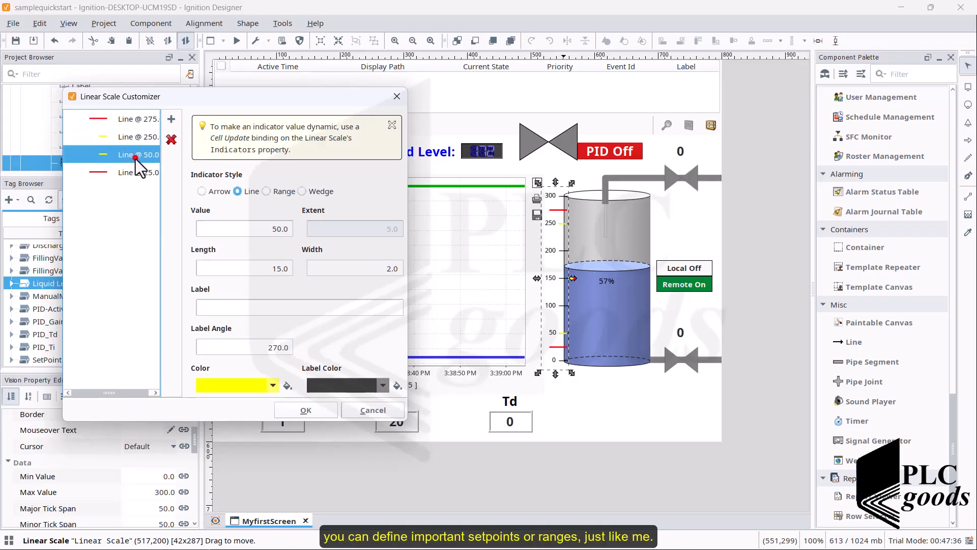
pyautogui.click(133, 169)
# - Try adding new indicators with different styles to the linear scale, then remove them and close the customizer
pyautogui.click(171, 118)
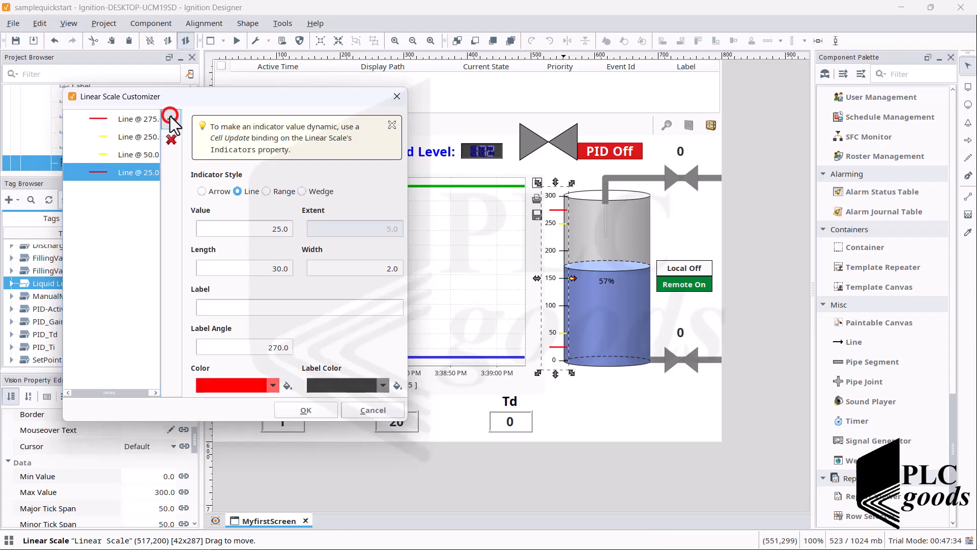
pyautogui.click(170, 117)
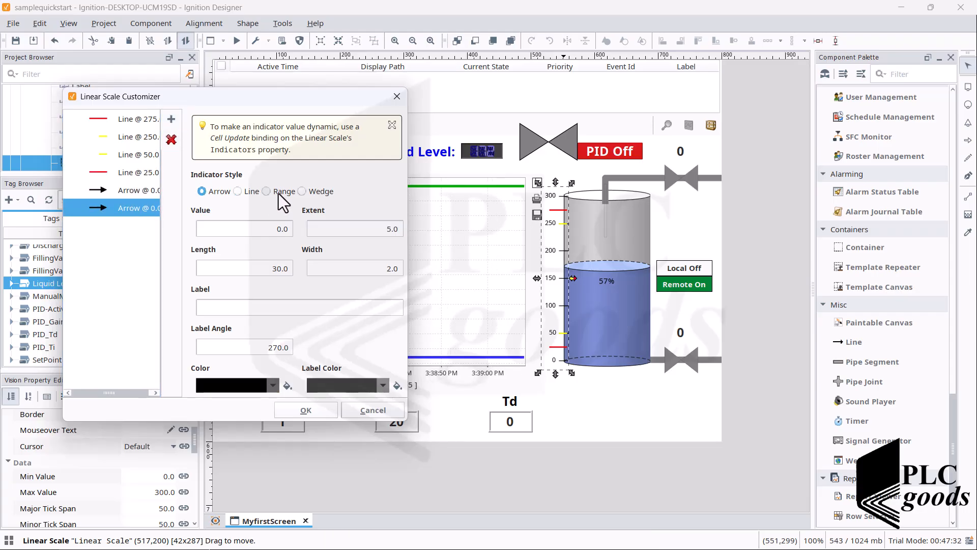
pyautogui.click(266, 191)
pyautogui.click(239, 192)
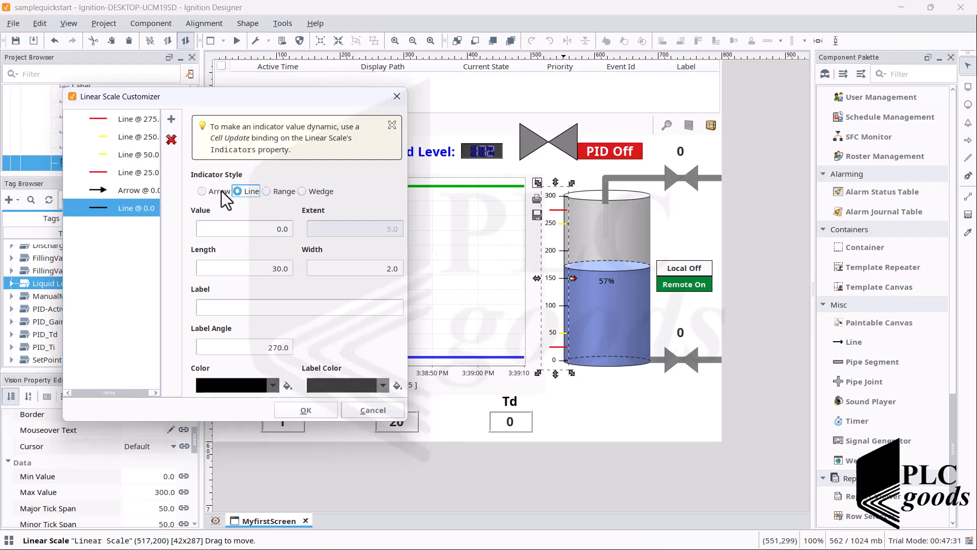
pyautogui.click(216, 194)
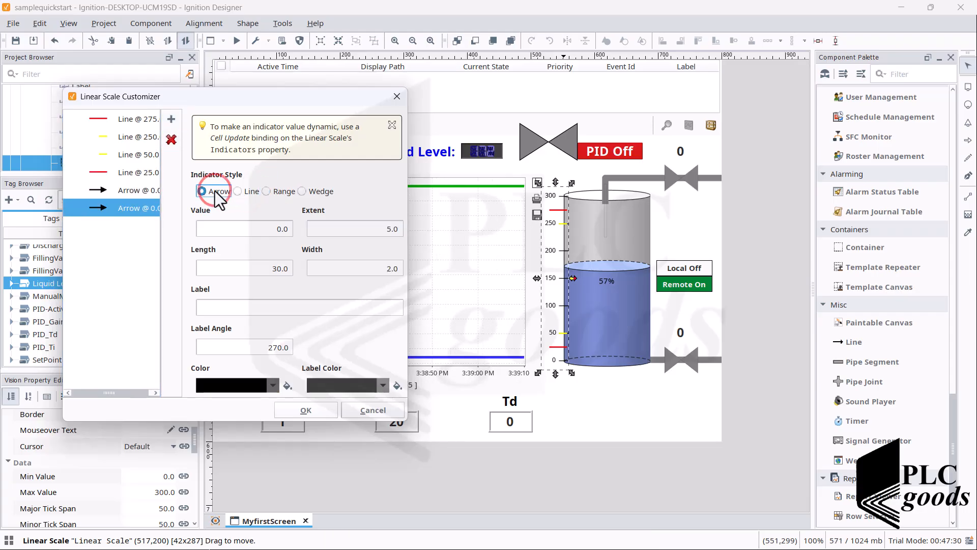
pyautogui.click(171, 139)
pyautogui.click(171, 139)
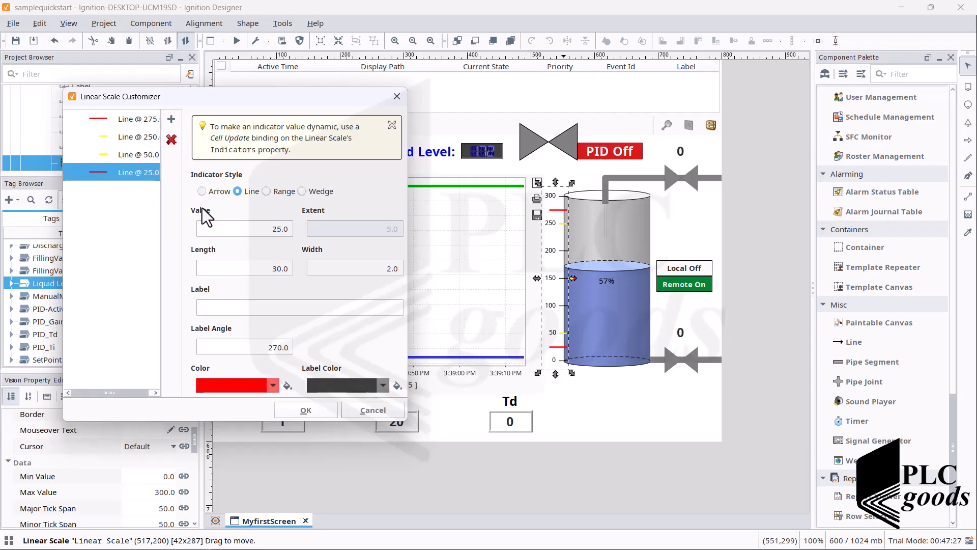
pyautogui.click(305, 410)
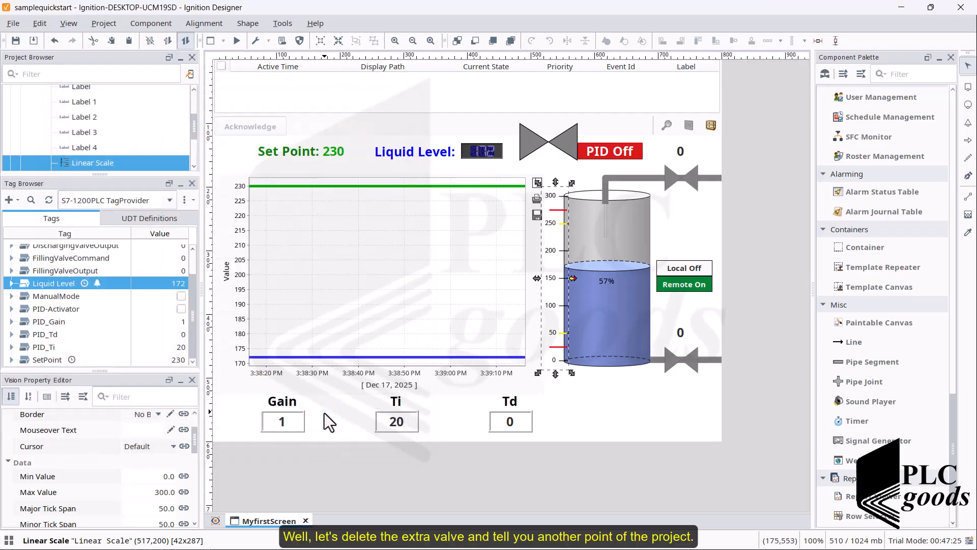
# - Delete the gate valve beside the PID Off label
pyautogui.click(532, 151)
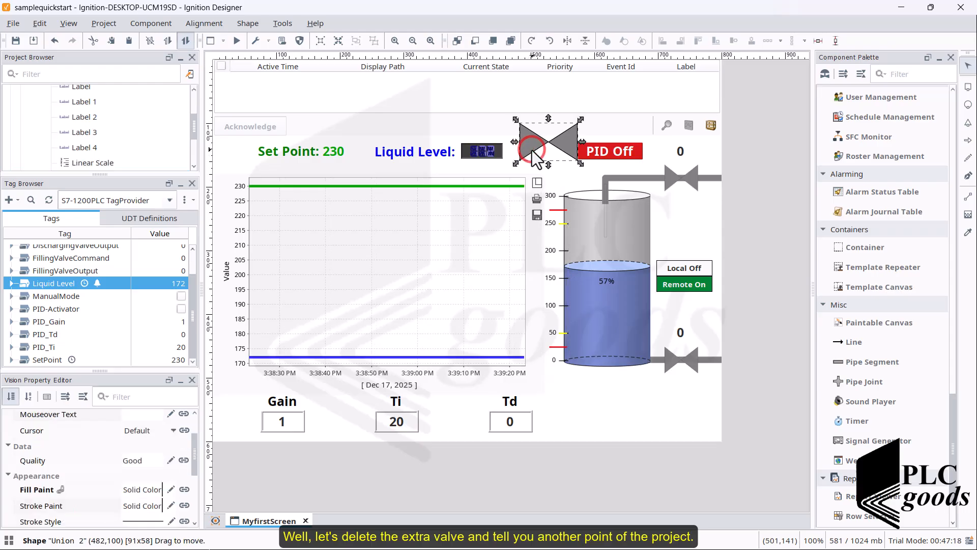
pyautogui.press('Delete')
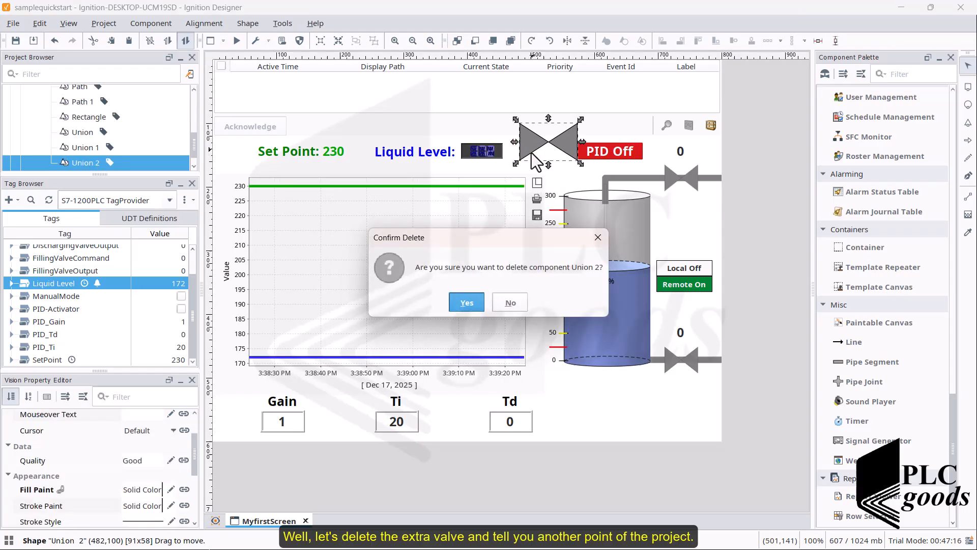
pyautogui.click(466, 302)
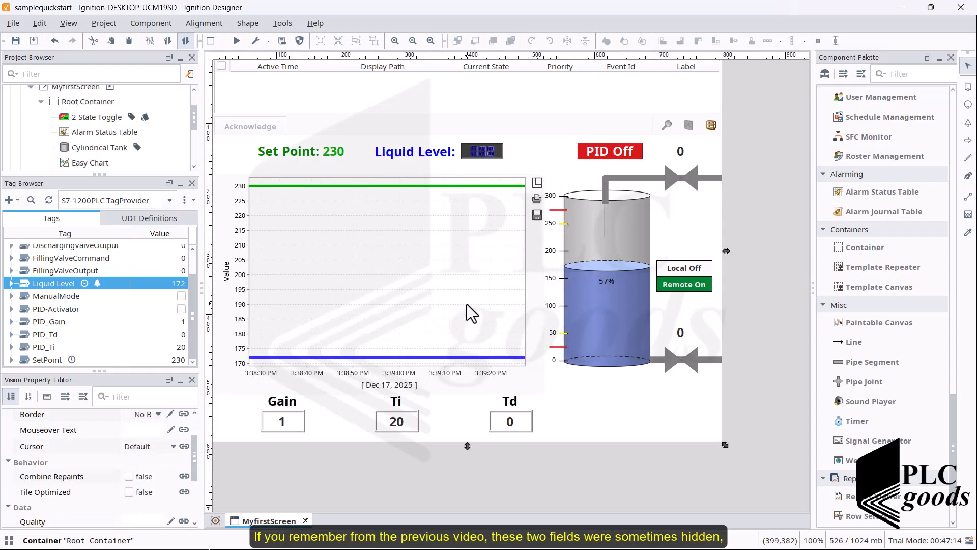
# - Examine the Visible expression binding of the numeric text field beside the inlet valve
pyautogui.click(605, 178)
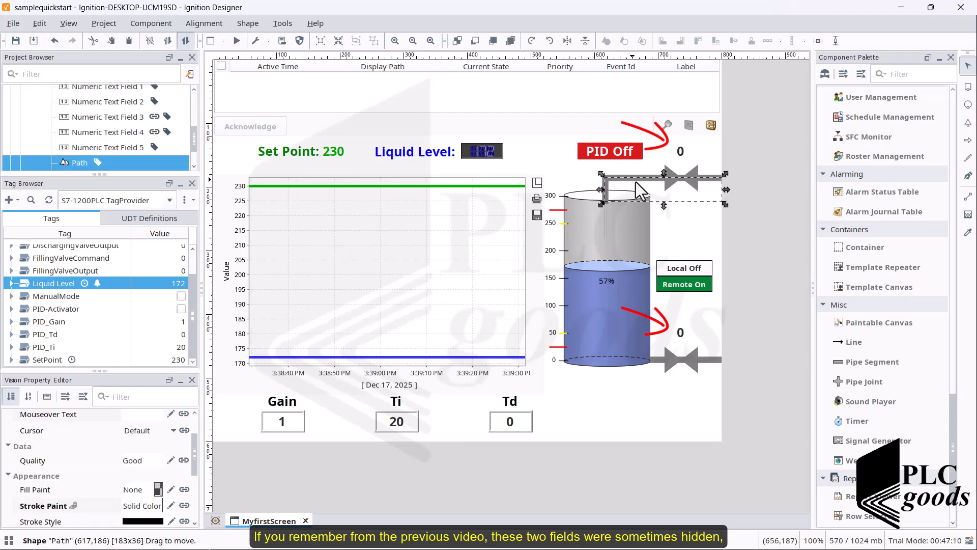
pyautogui.click(682, 152)
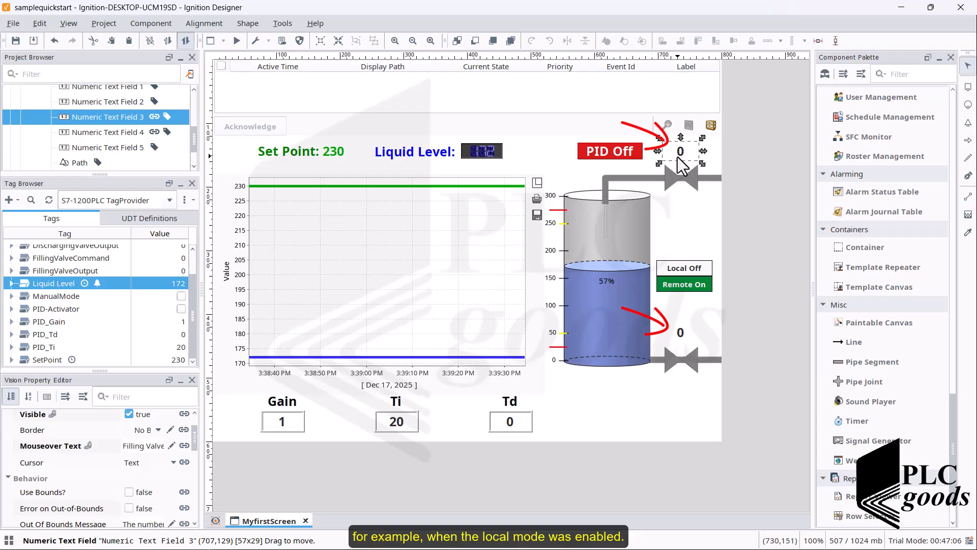
pyautogui.moveTo(194, 445); pyautogui.dragTo(192, 439)
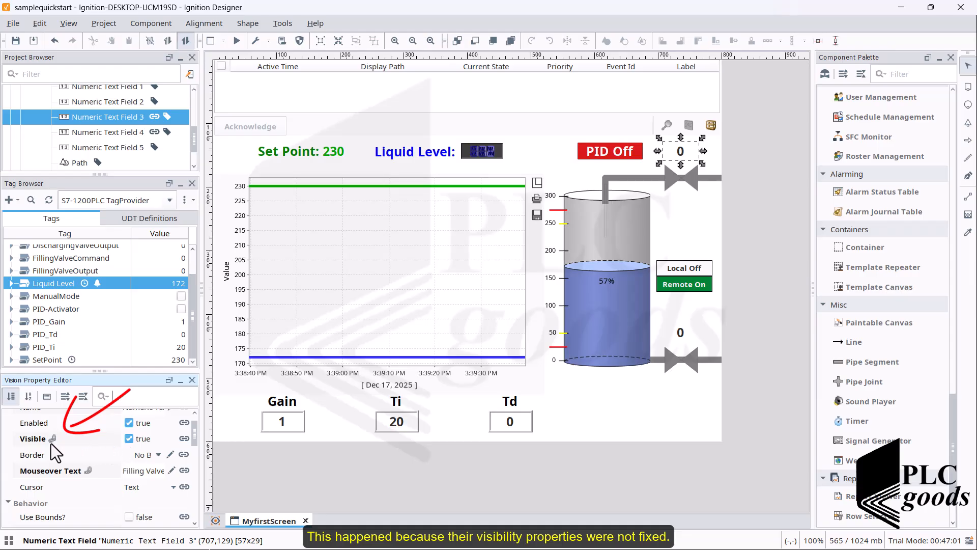
pyautogui.click(185, 436)
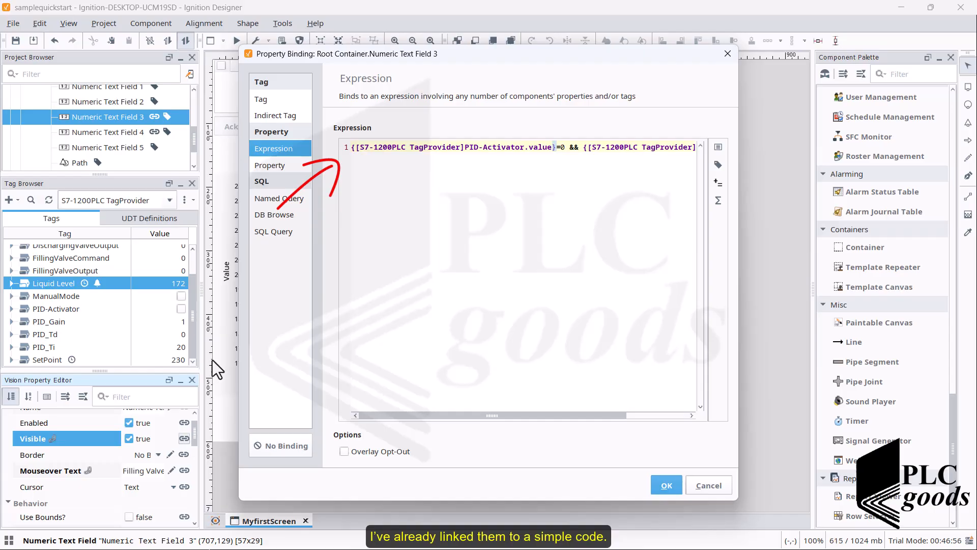
pyautogui.click(353, 157)
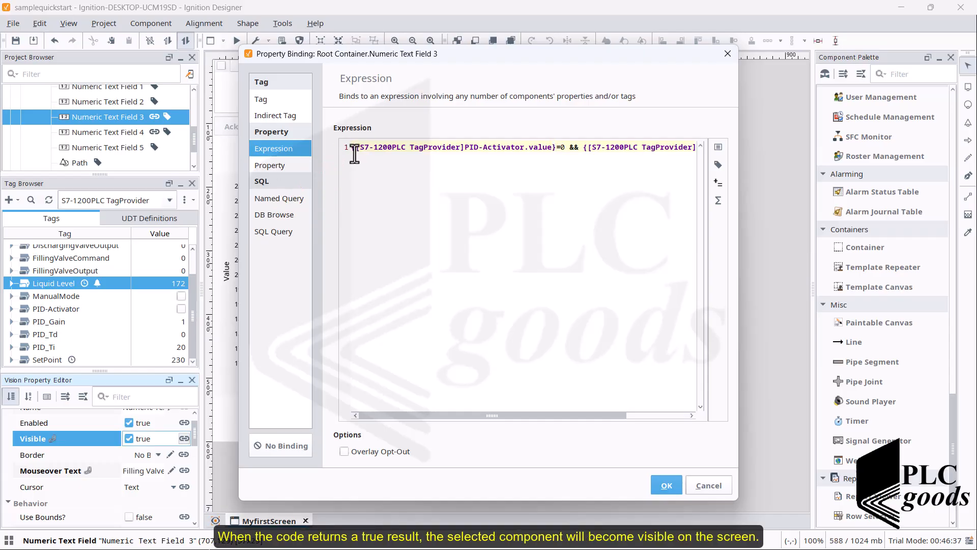
pyautogui.moveTo(358, 147); pyautogui.dragTo(406, 148)
pyautogui.moveTo(464, 163); pyautogui.dragTo(714, 158)
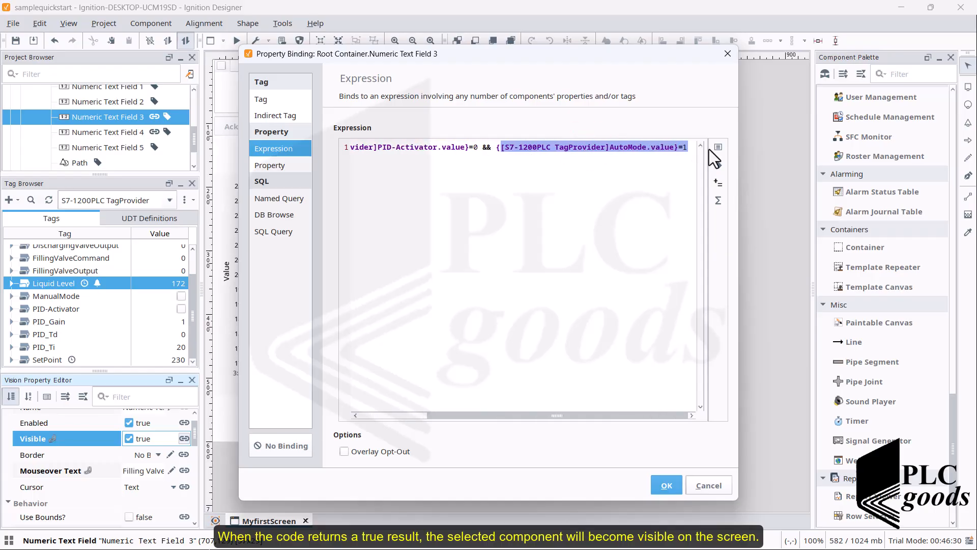
pyautogui.click(699, 490)
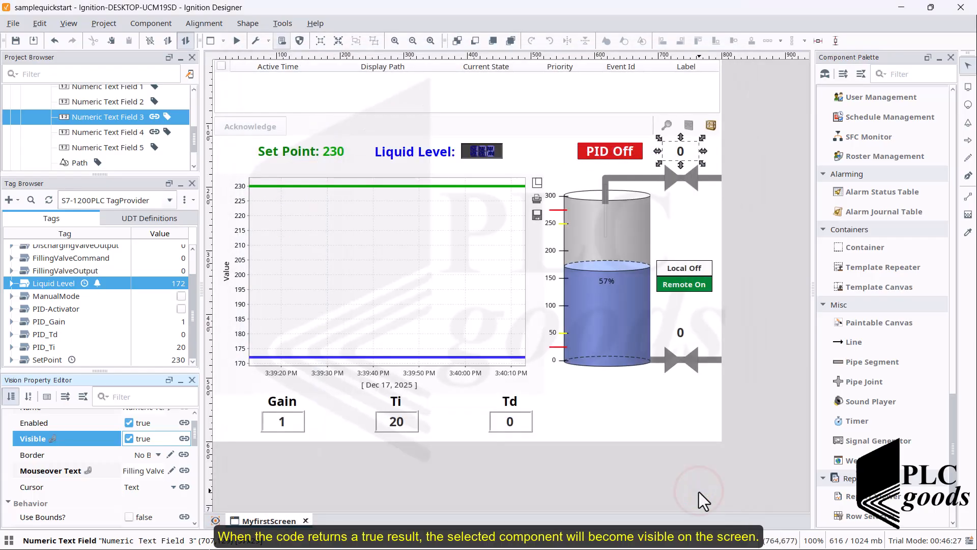
# - Open the Visible expression binding of the numeric text field beside the outlet valve and clear its expression
pyautogui.click(680, 332)
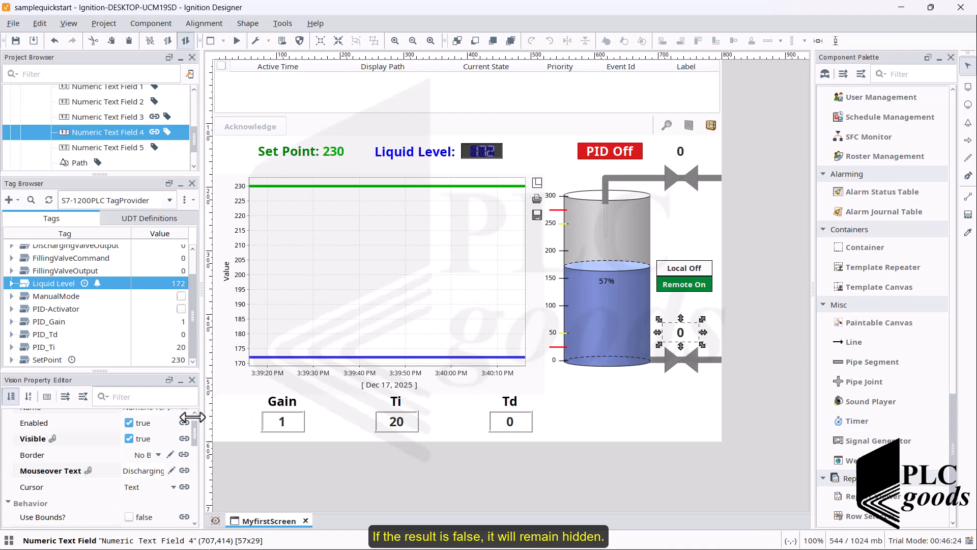
pyautogui.click(50, 439)
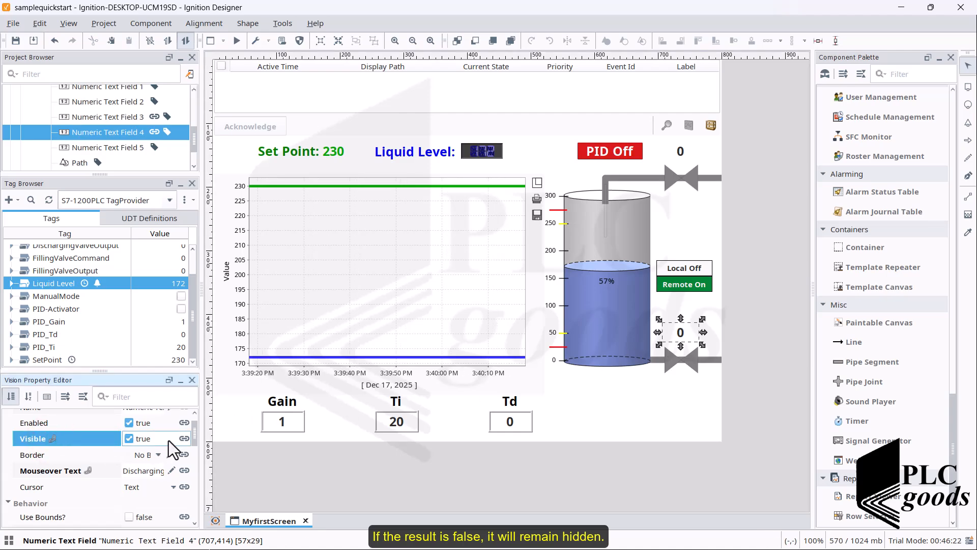
pyautogui.click(183, 439)
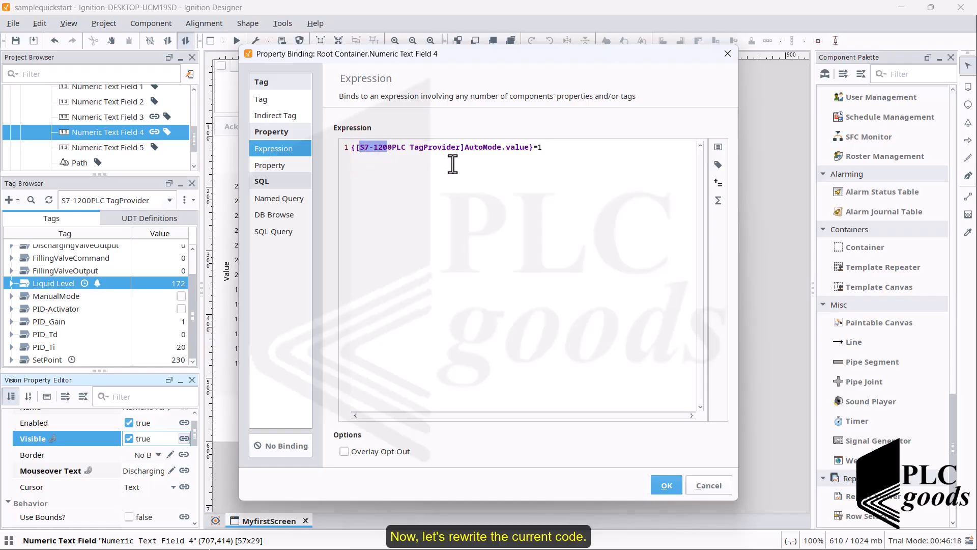
pyautogui.moveTo(452, 163); pyautogui.dragTo(551, 150)
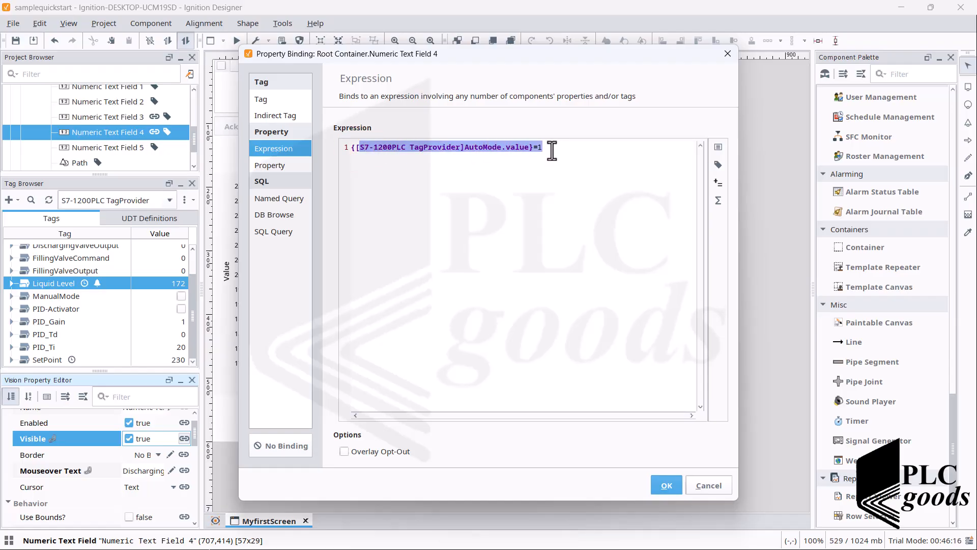
pyautogui.press('BackSpace')
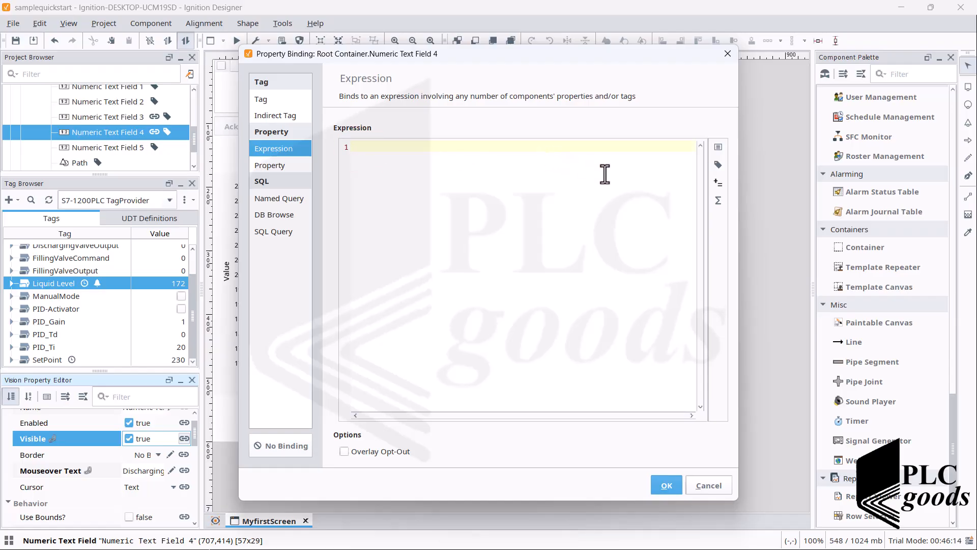
# - Bind the outlet valve field's visibility to the expression {[S7-1200PLC TagProvider]AutoMode.value}=1 by inserting the AutoMode value tag
pyautogui.click(717, 166)
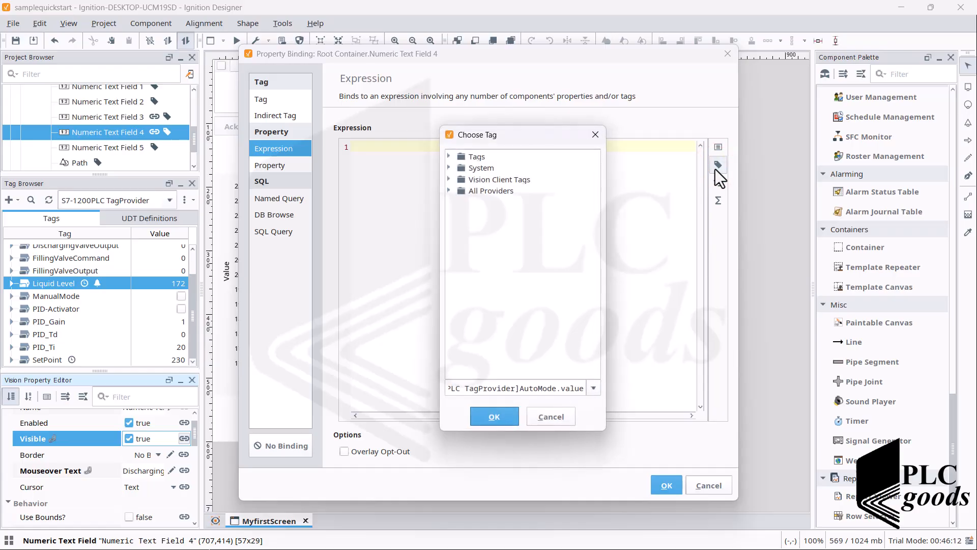
pyautogui.click(448, 191)
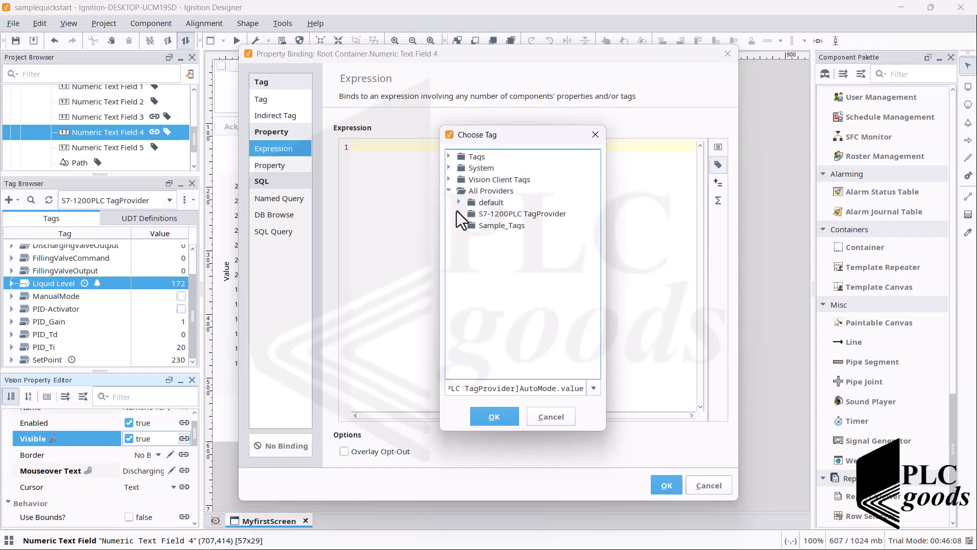
pyautogui.click(458, 213)
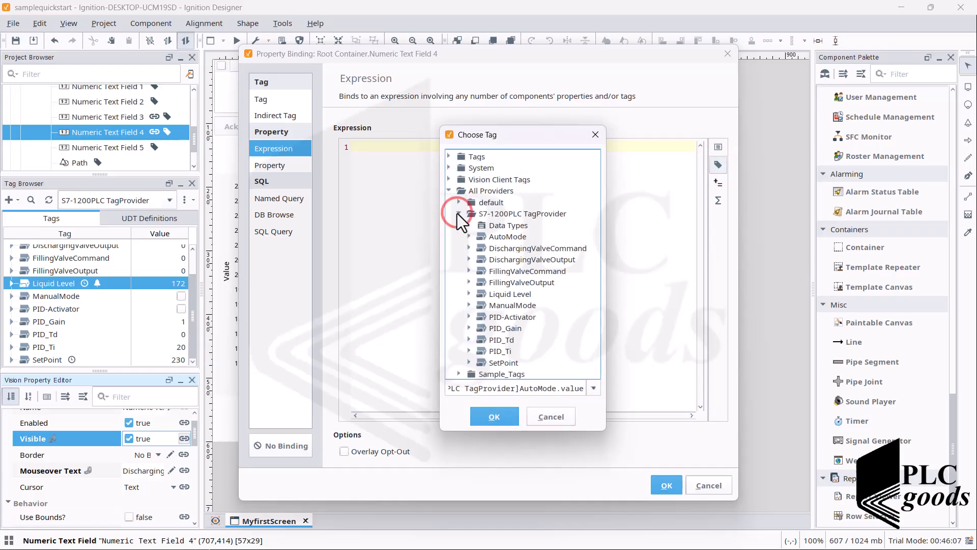
pyautogui.click(478, 237)
pyautogui.click(468, 236)
pyautogui.scroll(-5, 512, 310)
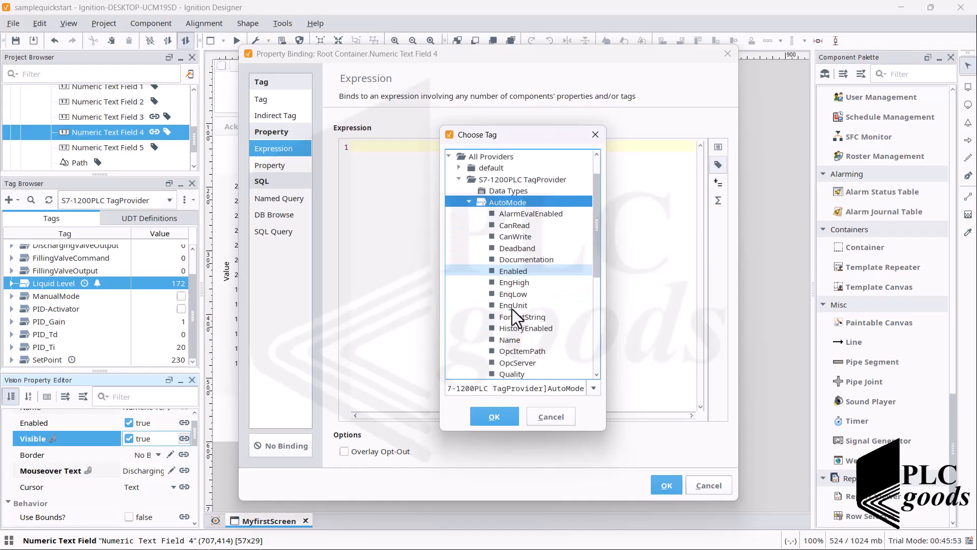
pyautogui.click(508, 294)
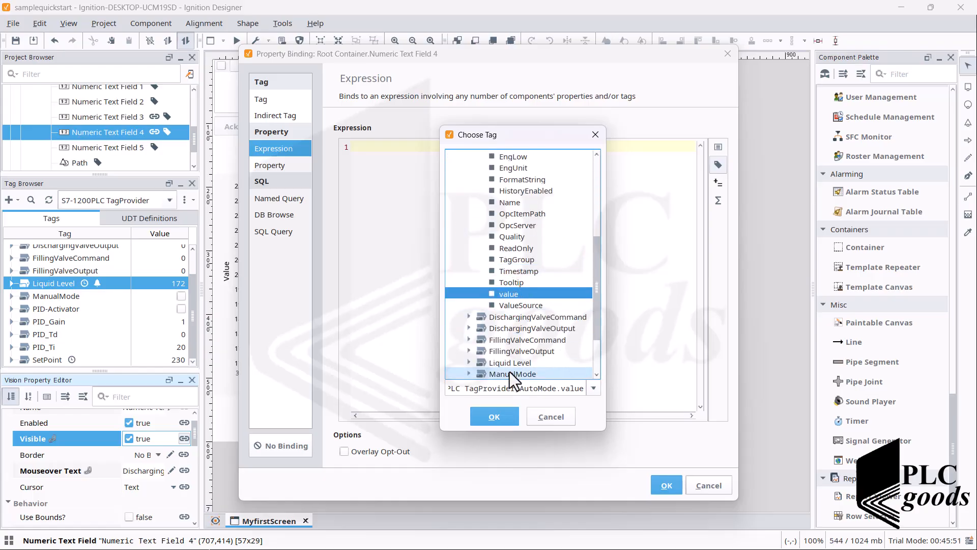
pyautogui.click(502, 420)
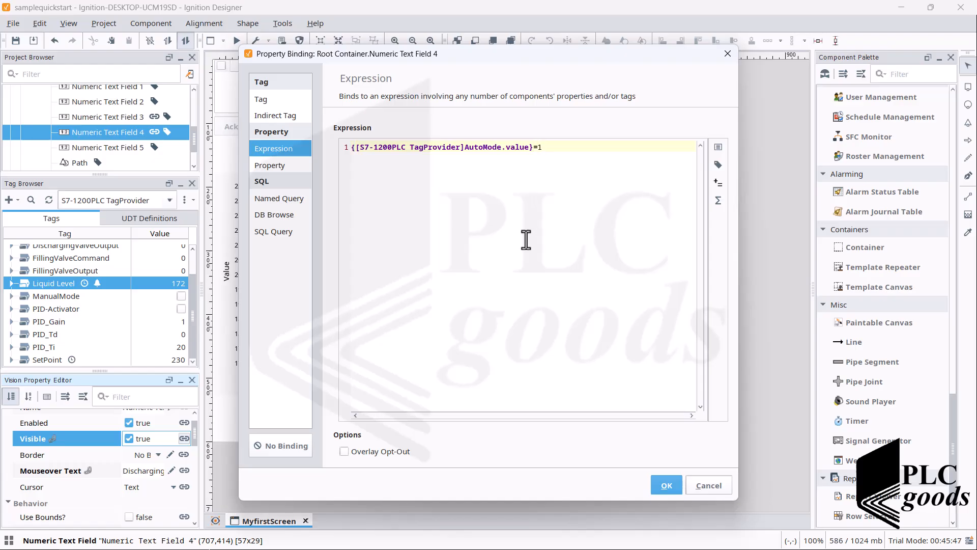
pyautogui.click(665, 486)
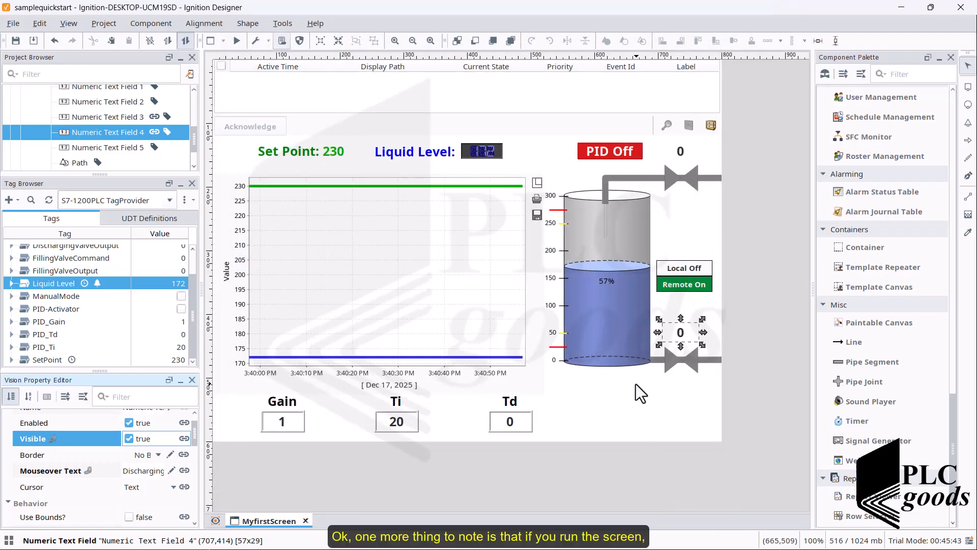
# - Disable the Alarm Management client permission in the project's Vision permissions and confirm the properties
pyautogui.click(637, 383)
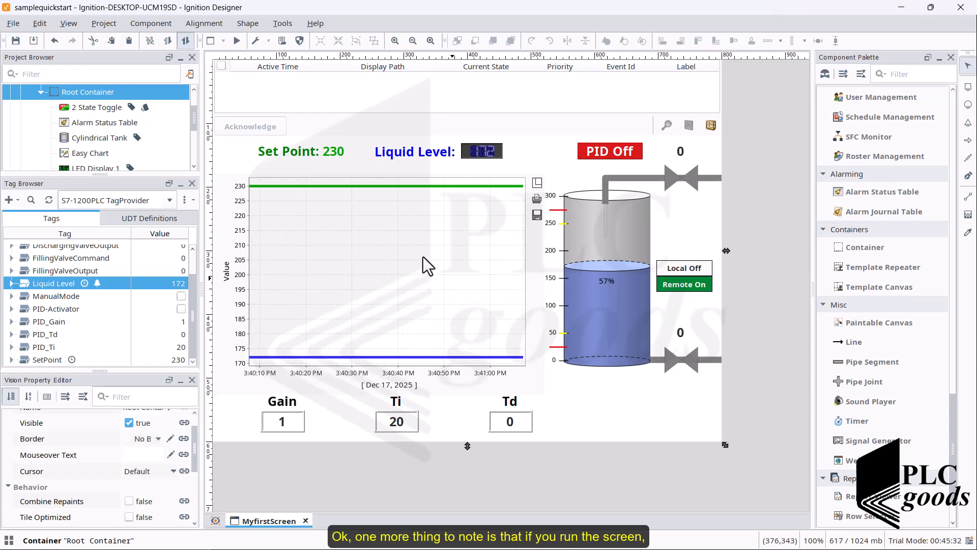
pyautogui.click(298, 94)
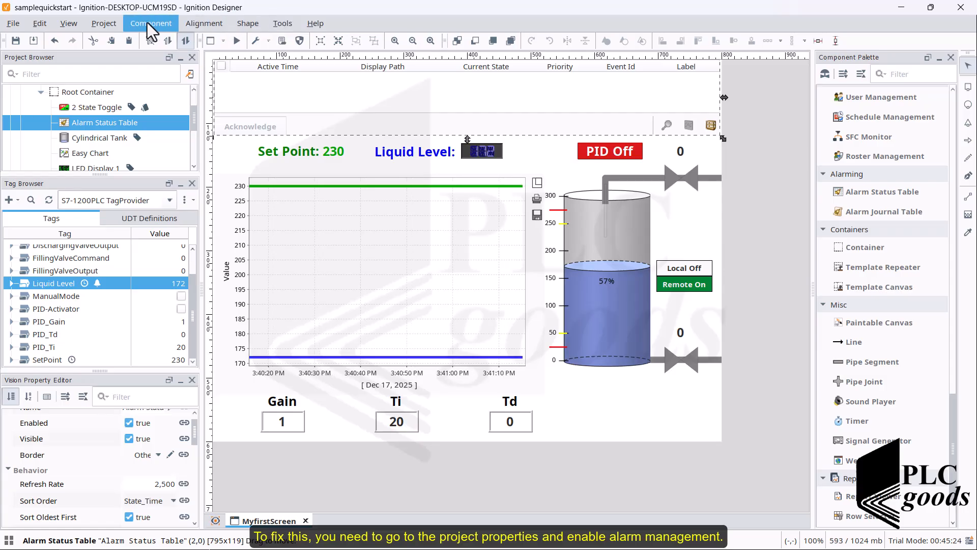
pyautogui.click(113, 25)
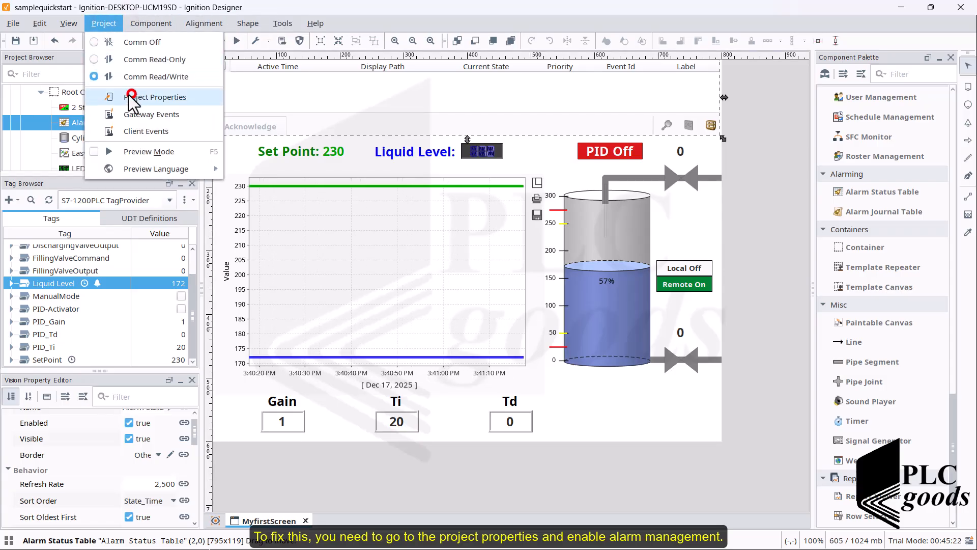
pyautogui.click(127, 95)
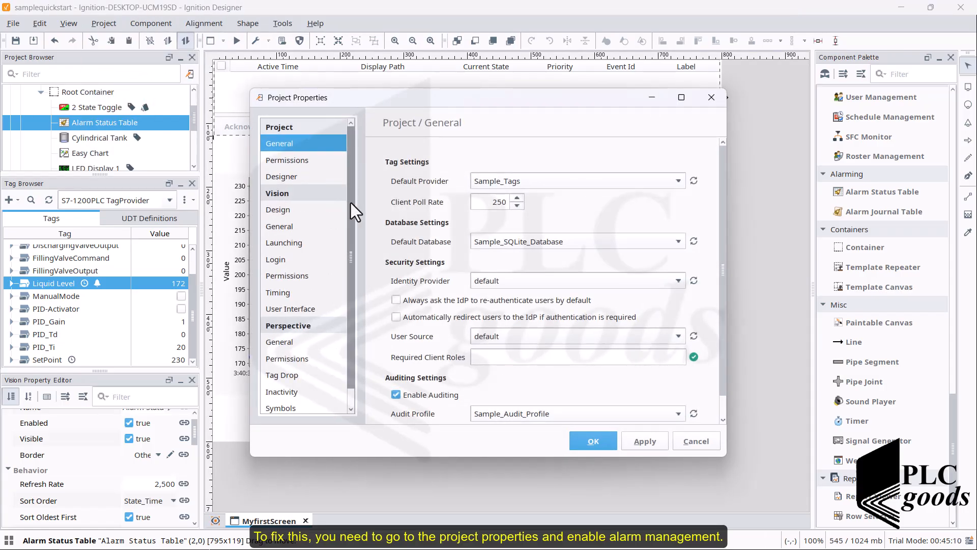
pyautogui.click(299, 160)
pyautogui.moveTo(354, 184); pyautogui.dragTo(352, 221)
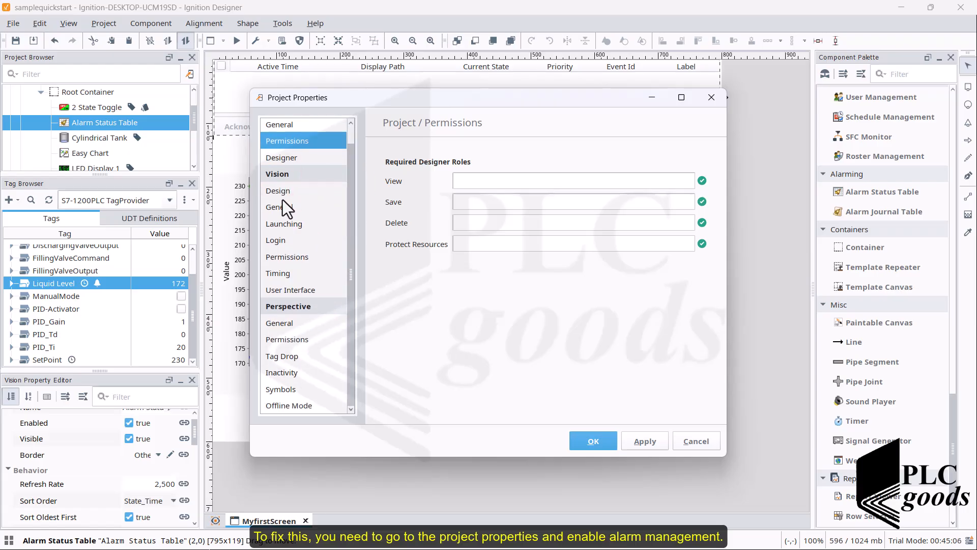
pyautogui.click(288, 266)
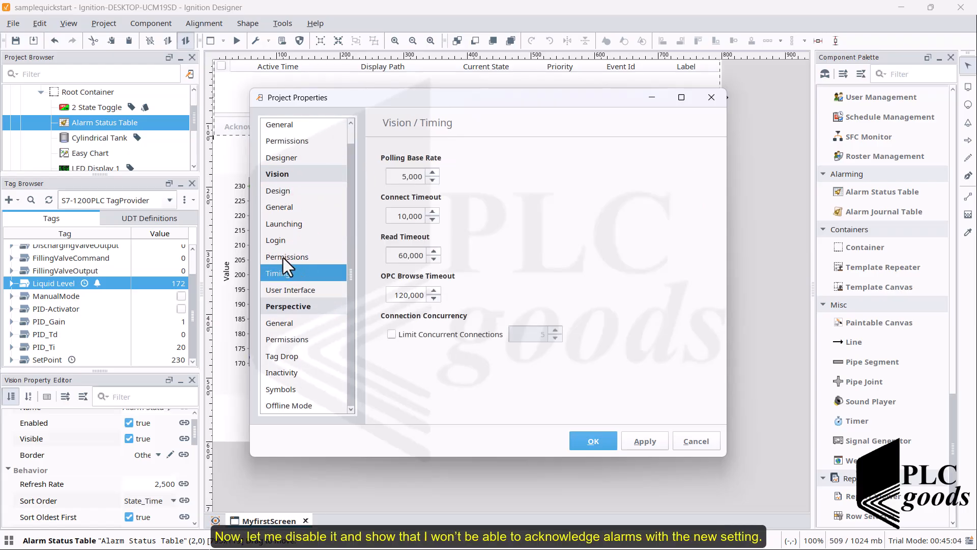
pyautogui.click(283, 257)
pyautogui.click(386, 170)
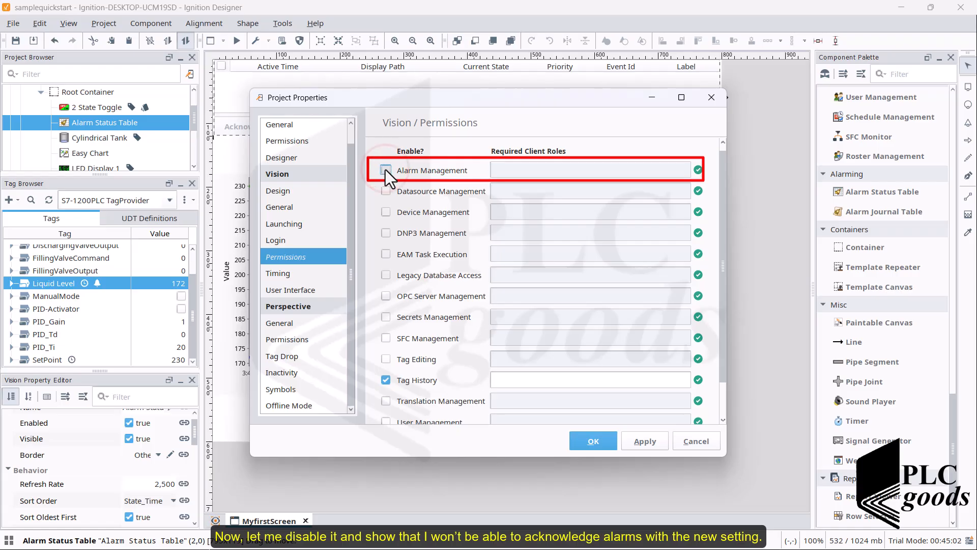
pyautogui.click(385, 169)
pyautogui.click(386, 169)
pyautogui.click(583, 444)
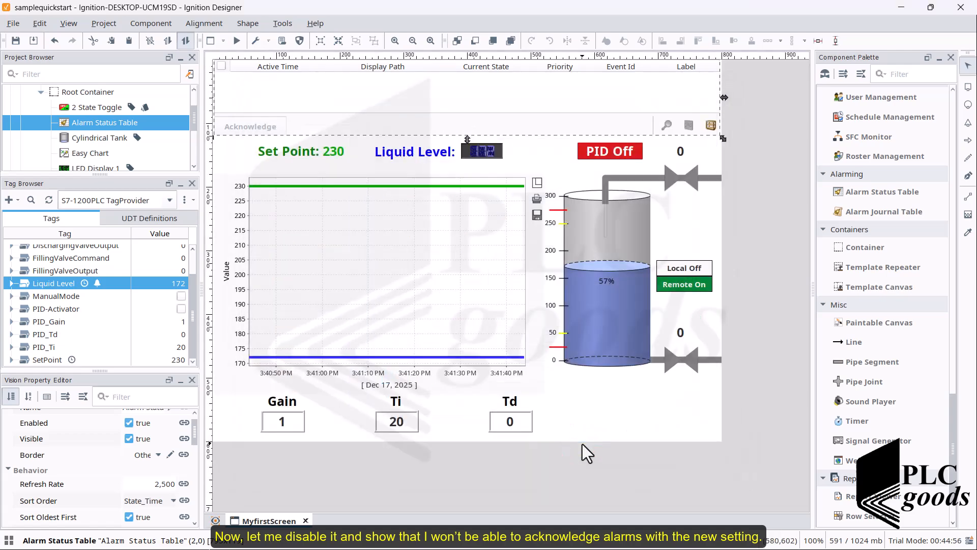
# - Save the project and switch to the running Vision client window
pyautogui.click(15, 41)
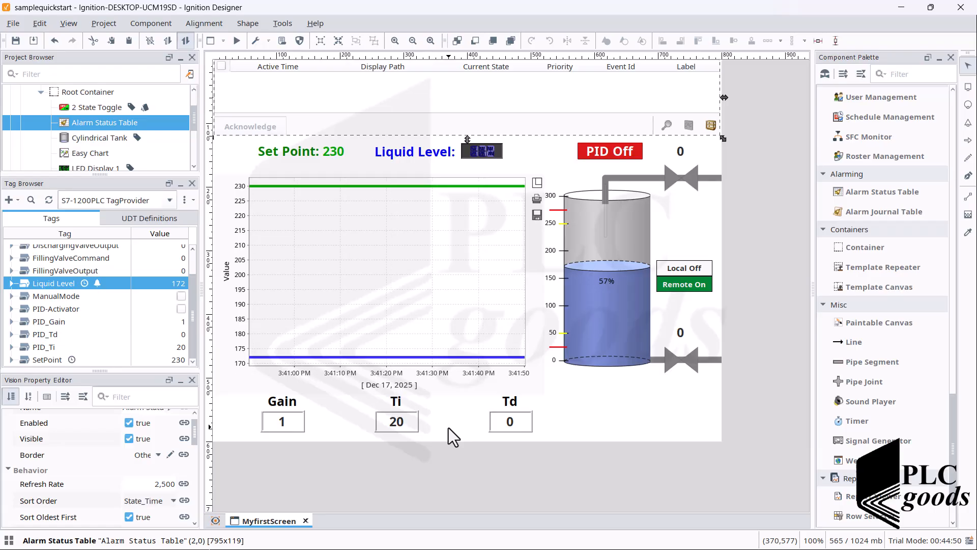
pyautogui.press('super')
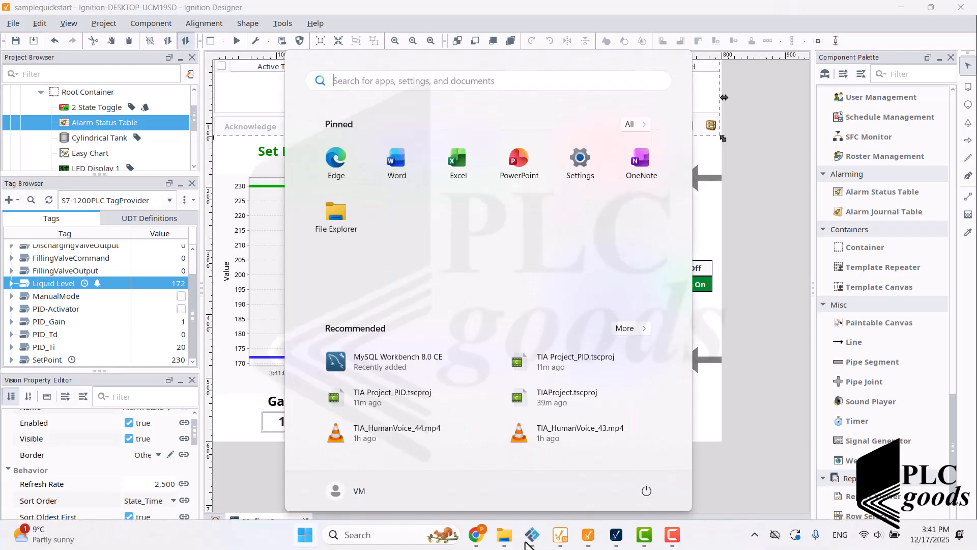
pyautogui.click(588, 534)
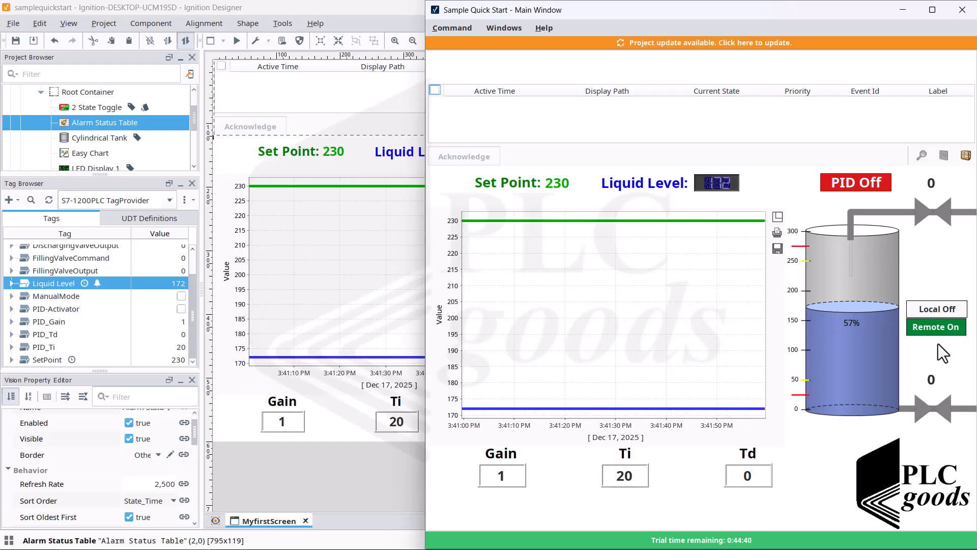
# - Set the discharging valve opening to 100 in the client and apply the available project update
pyautogui.click(931, 383)
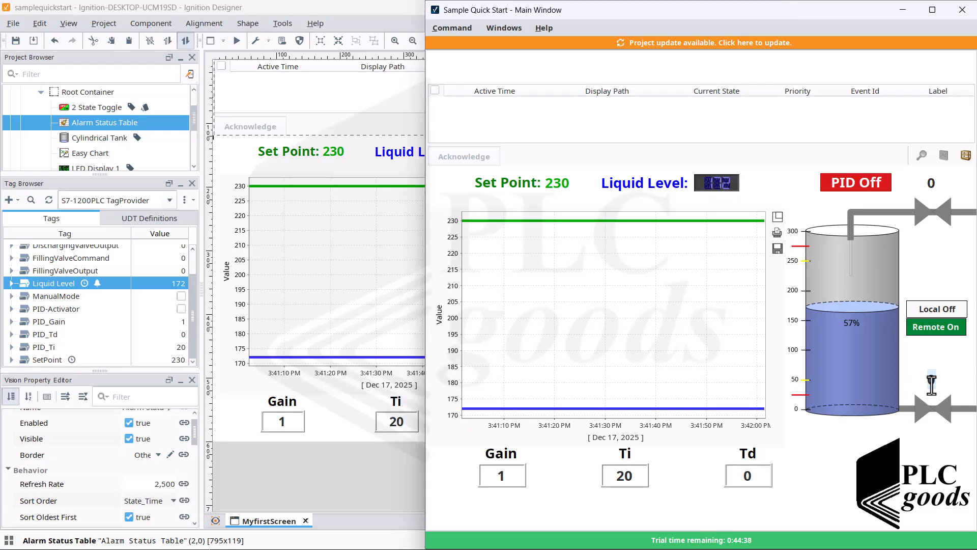
pyautogui.write('100')
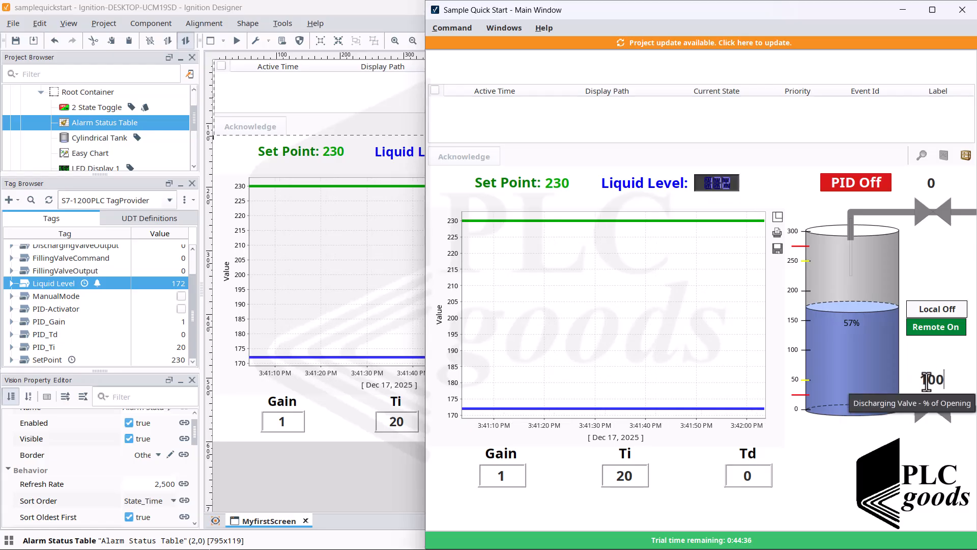
pyautogui.press('Return')
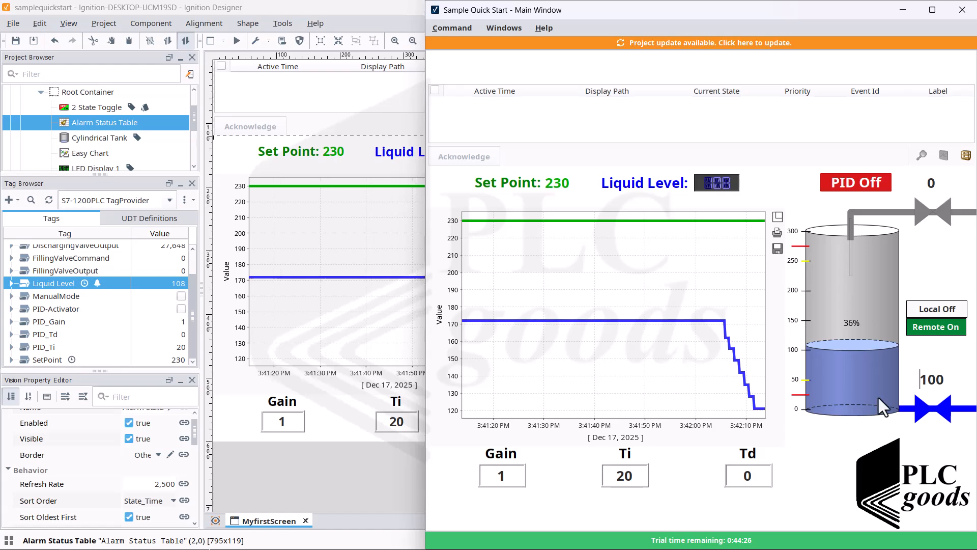
pyautogui.click(664, 43)
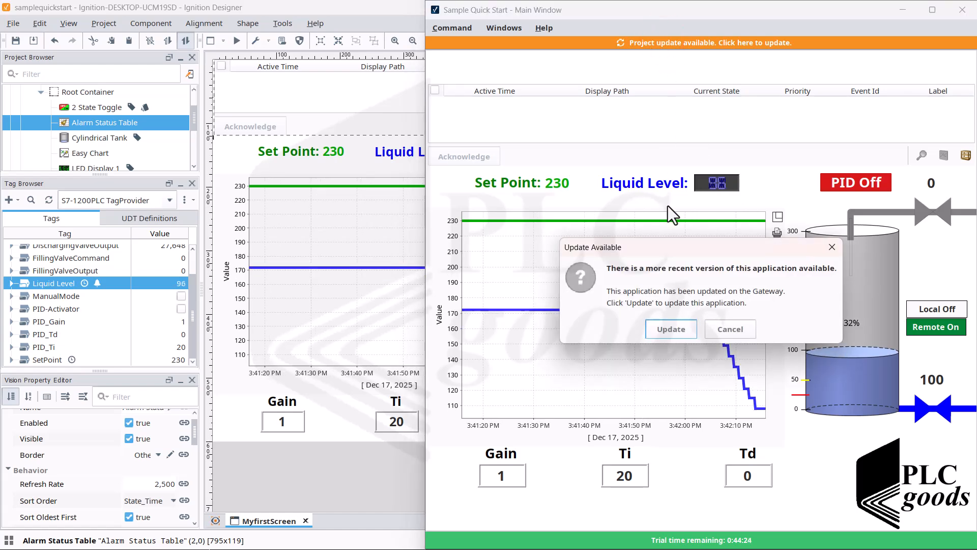
pyautogui.click(663, 328)
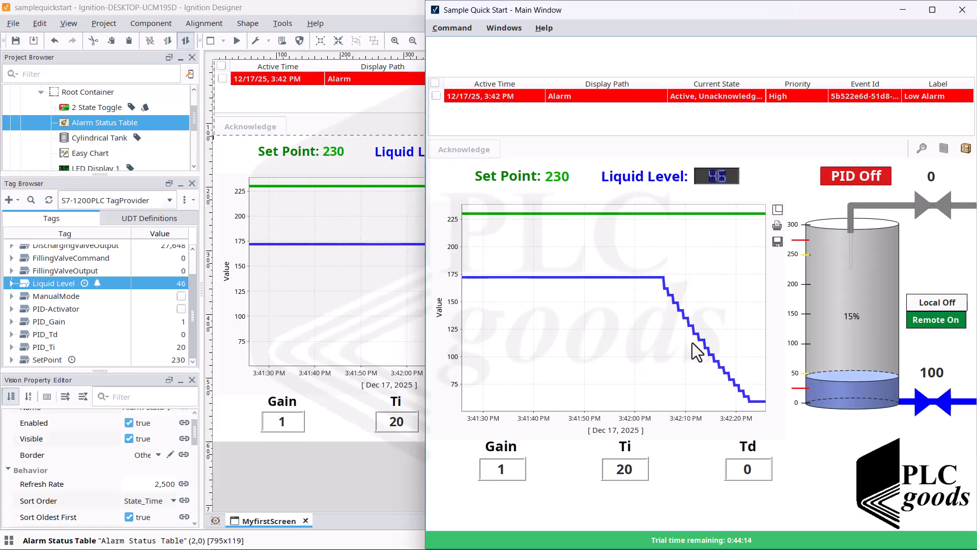
# - Set the discharging valve opening to 0 in the client
pyautogui.click(935, 371)
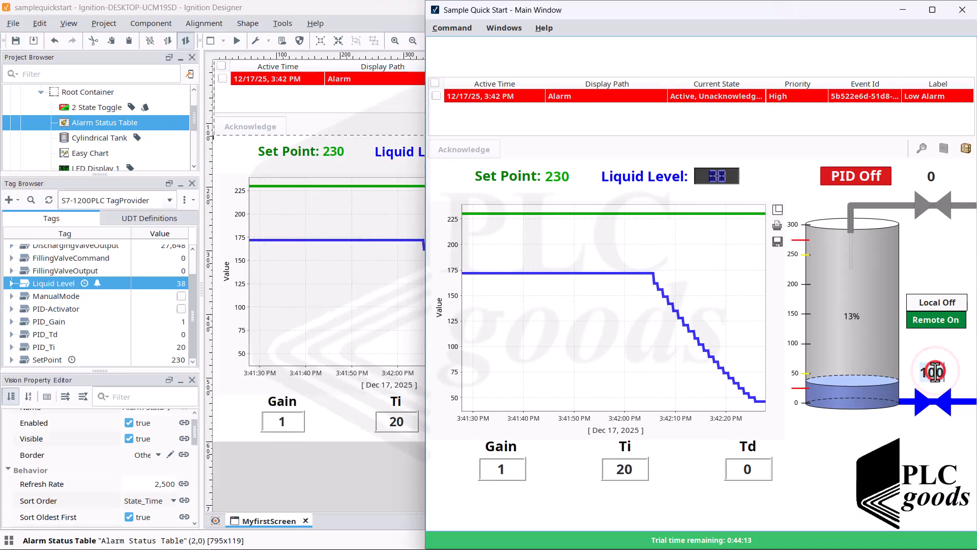
pyautogui.write('0')
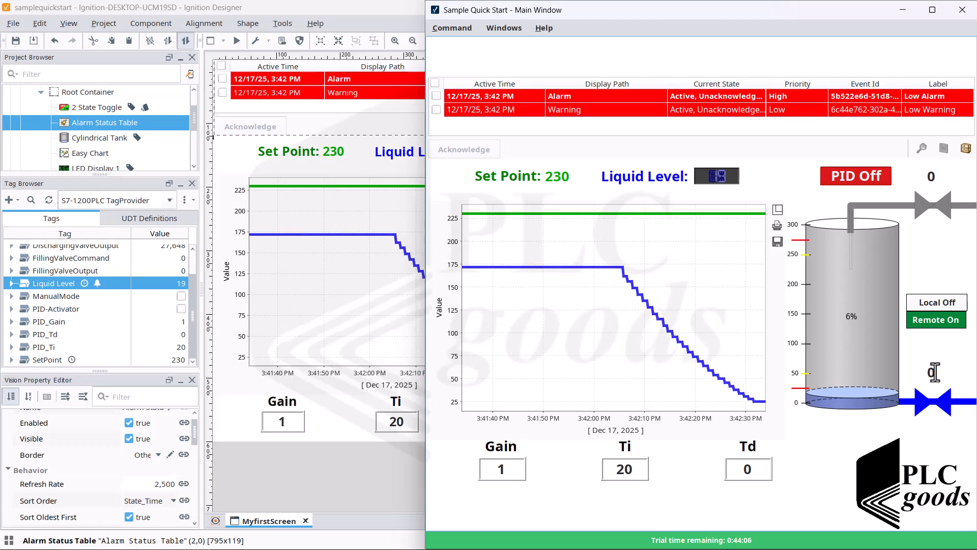
pyautogui.press('Return')
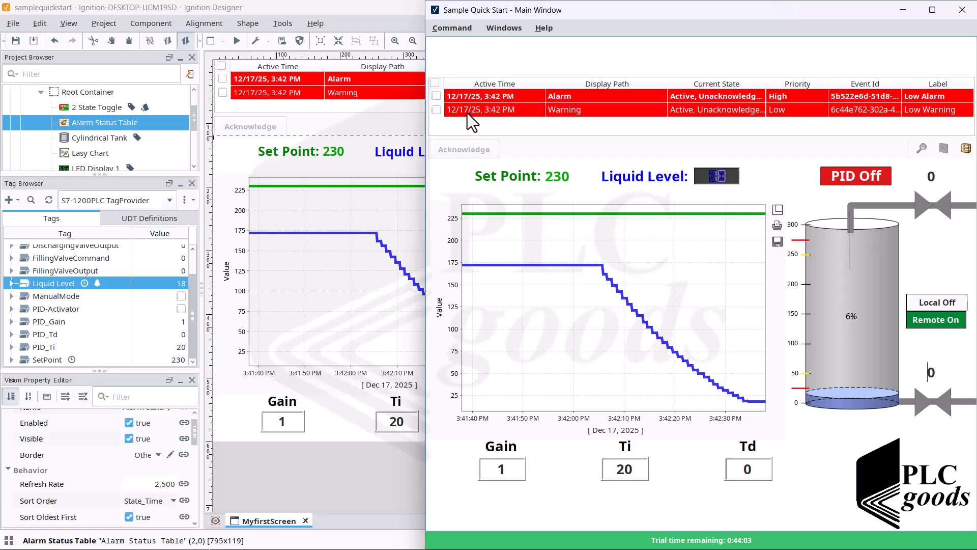
# - Try to acknowledge both active alarms in the client's alarm table, then close the error dialog
pyautogui.click(437, 95)
pyautogui.click(437, 110)
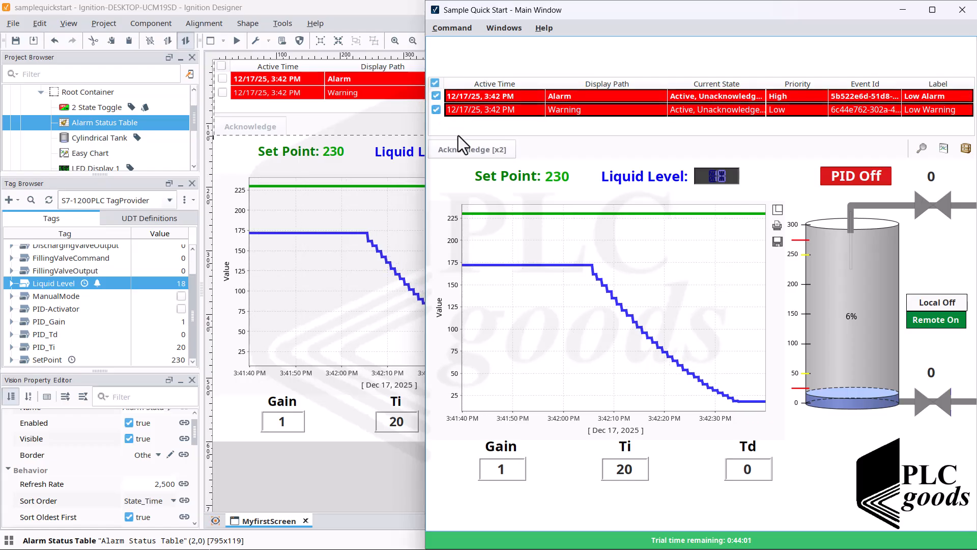
pyautogui.click(472, 152)
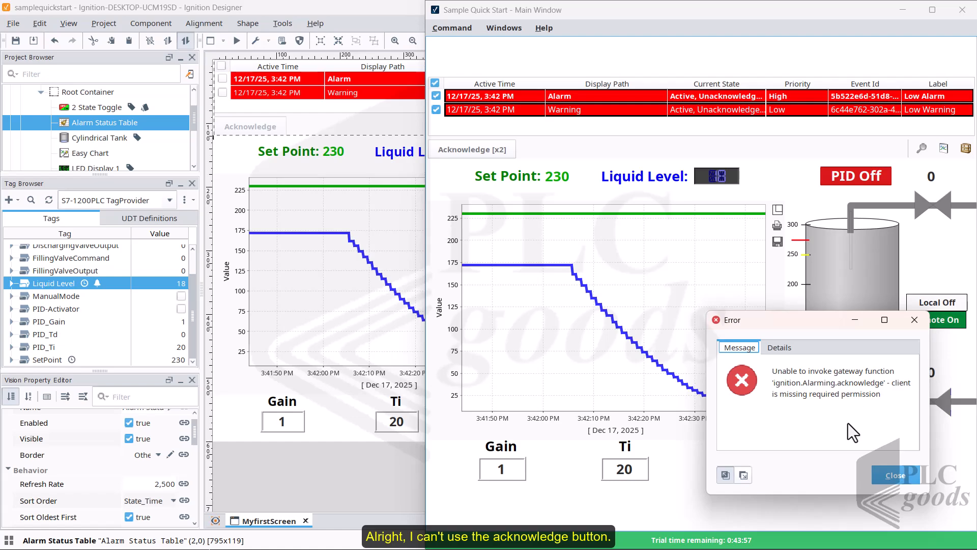
pyautogui.click(897, 477)
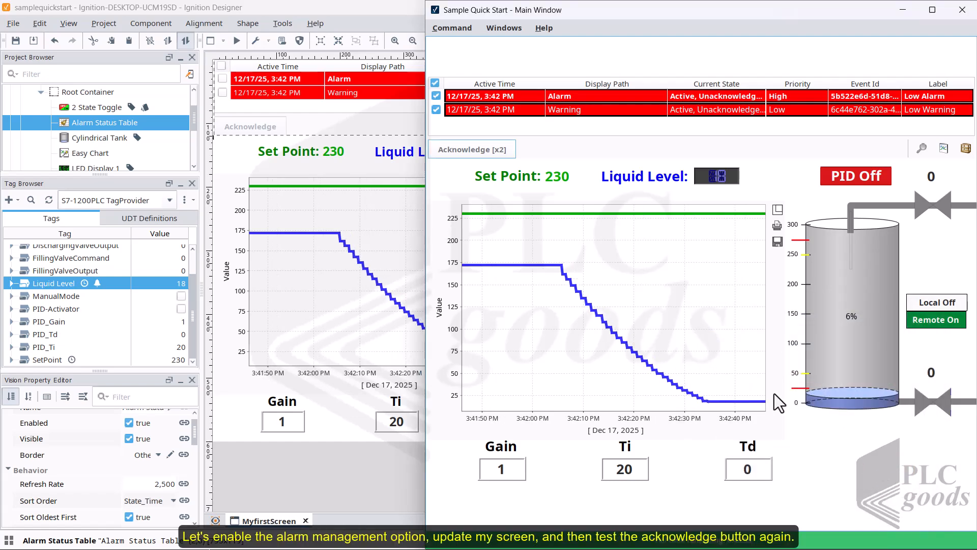
# - Enable the Alarm Management client permission in the project's Vision permissions and confirm the properties
pyautogui.click(108, 23)
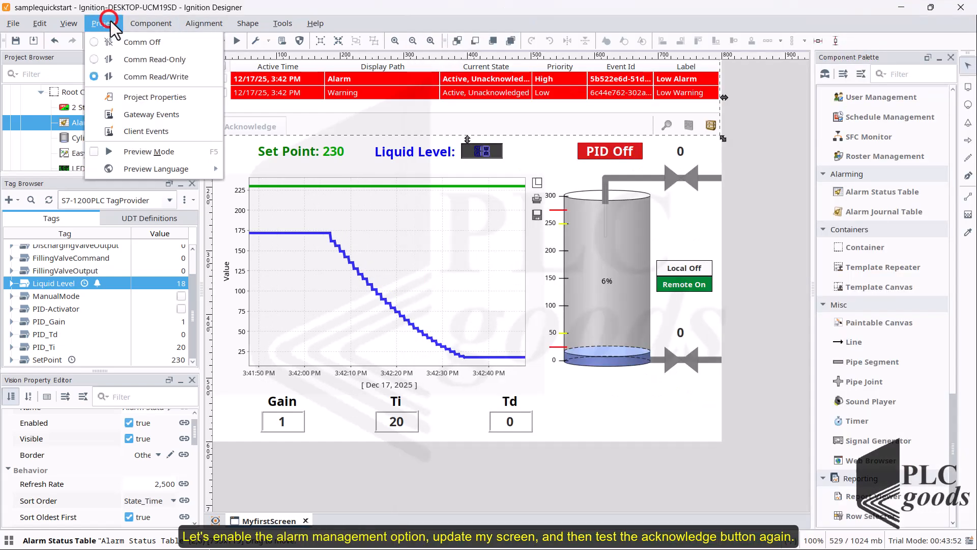
pyautogui.click(107, 98)
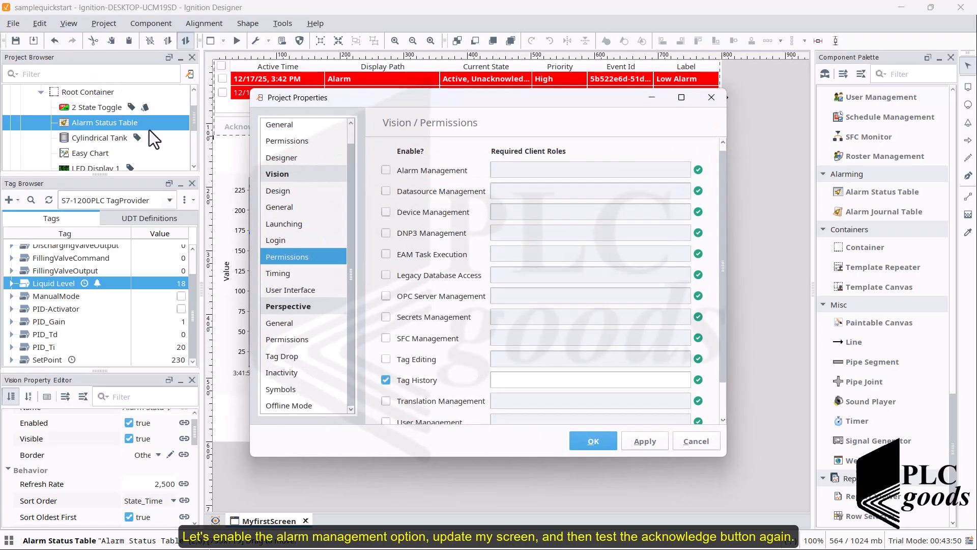
pyautogui.click(385, 170)
pyautogui.click(584, 443)
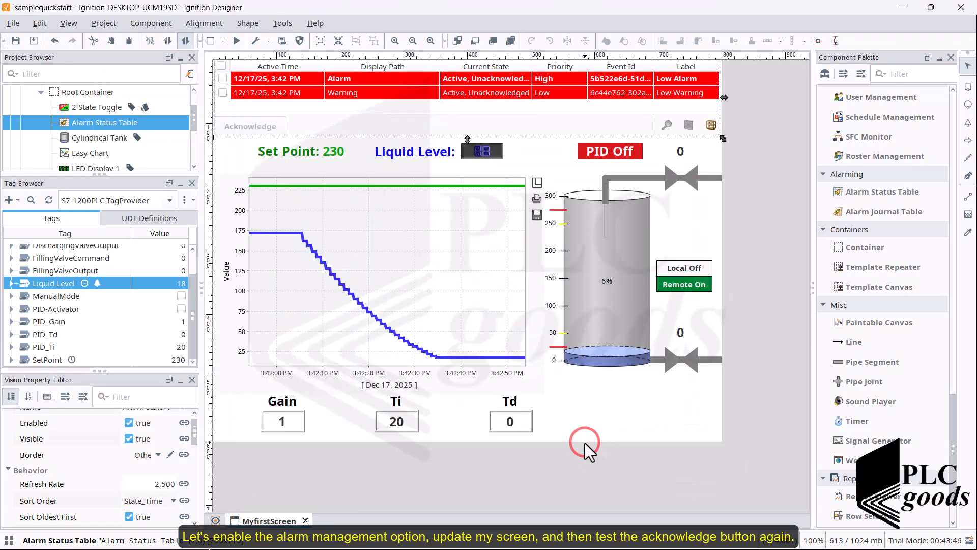
# - Save the project, switch to the client, and apply the available project update
pyautogui.click(16, 40)
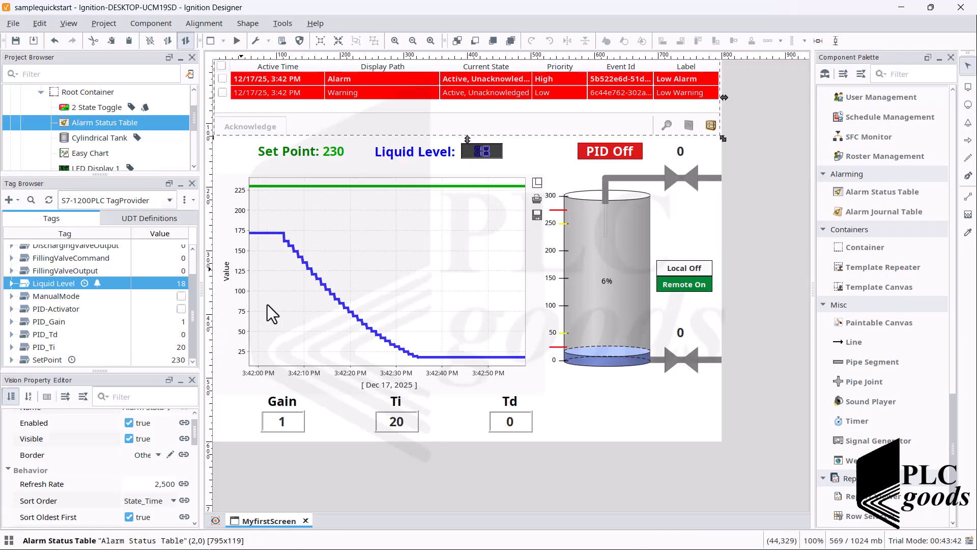
pyautogui.press('super')
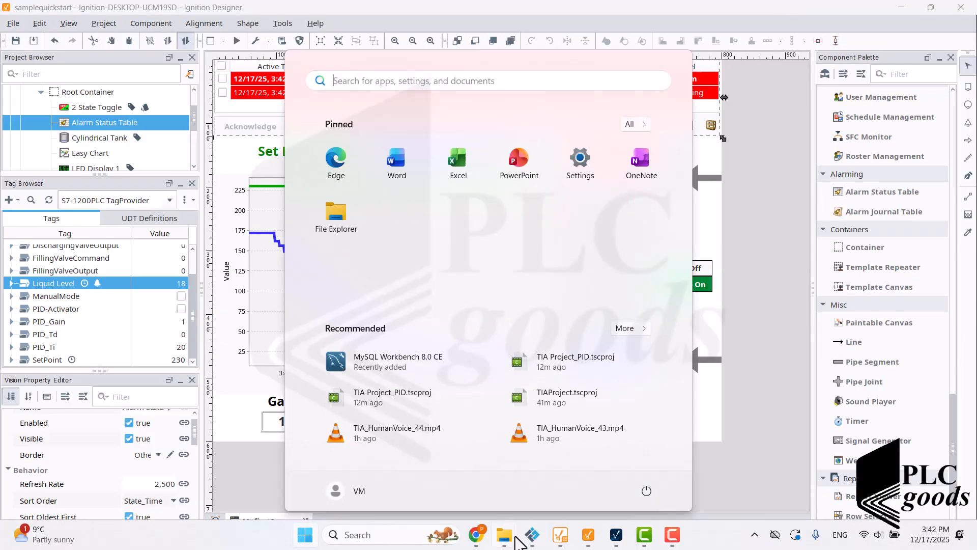
pyautogui.click(617, 535)
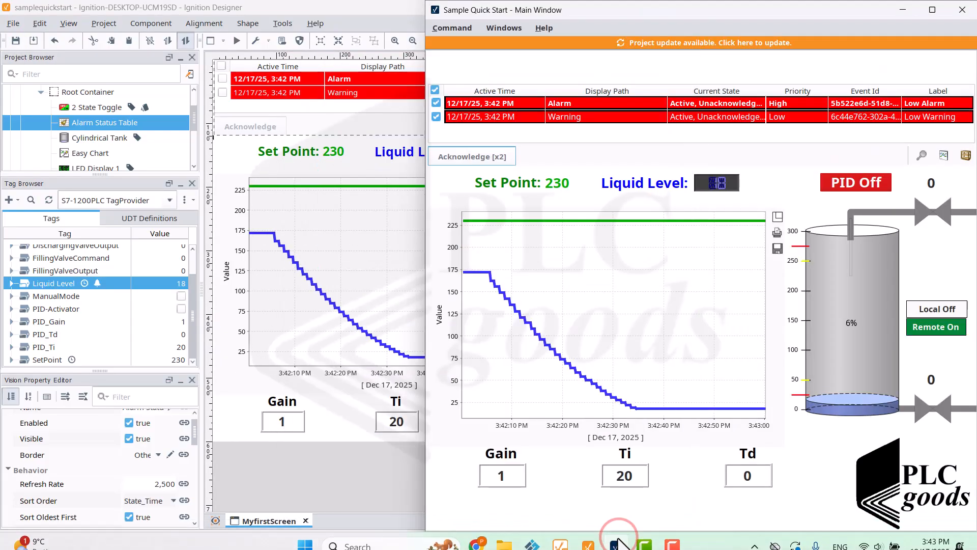
pyautogui.click(677, 43)
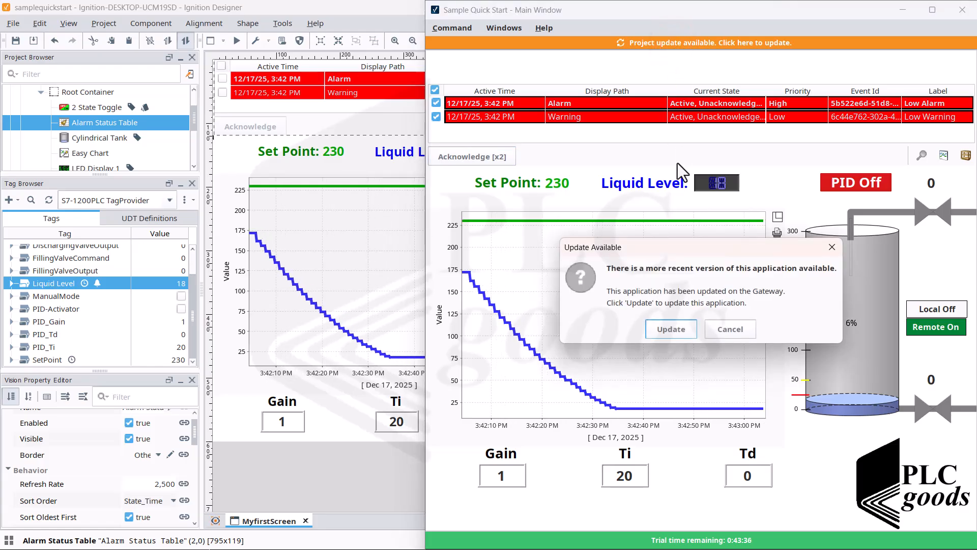
pyautogui.click(672, 332)
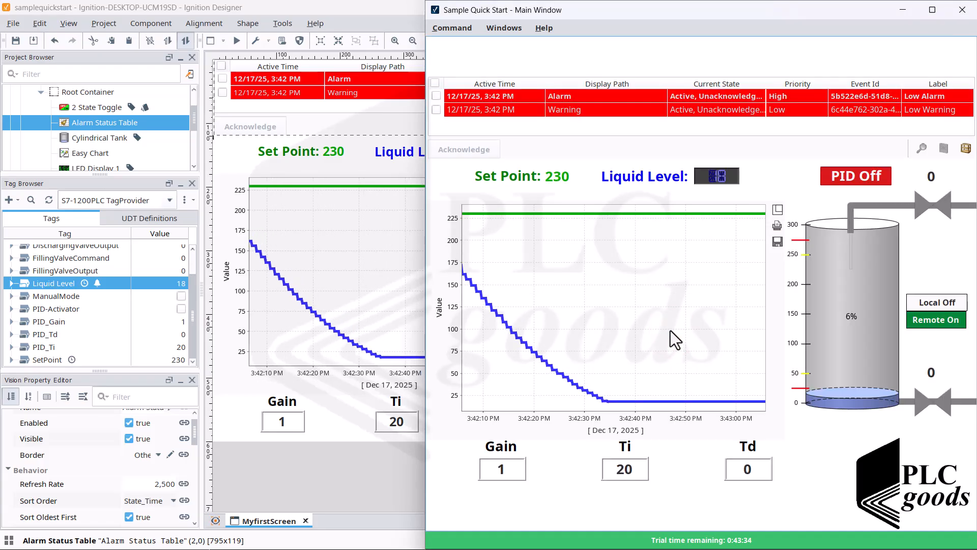
# - Select both alarms in the client's alarm table and acknowledge them
pyautogui.click(436, 97)
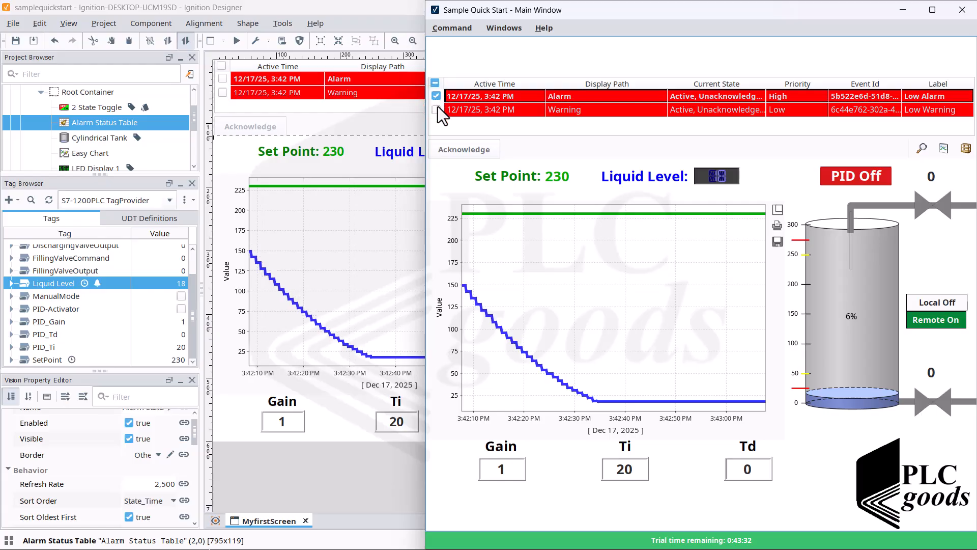
pyautogui.click(436, 109)
pyautogui.click(477, 154)
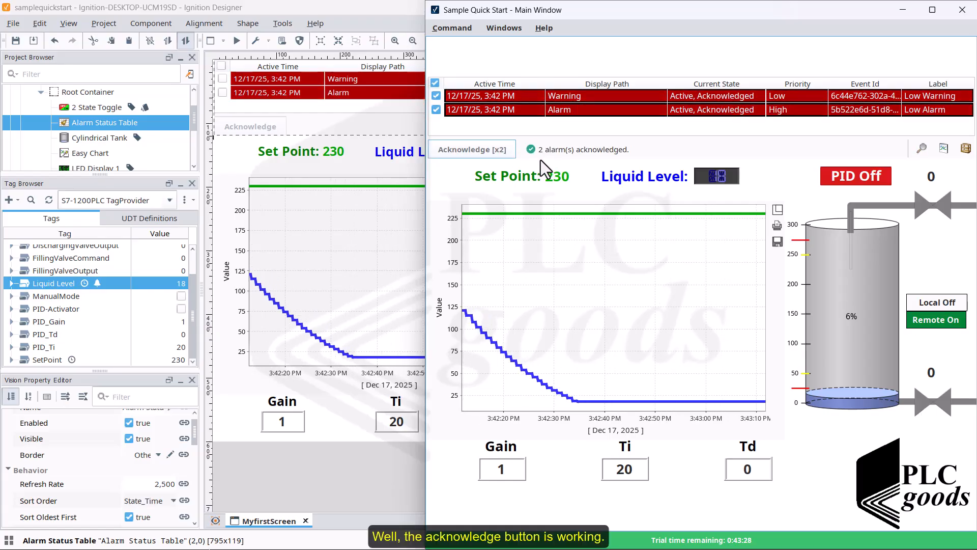
pyautogui.click(389, 252)
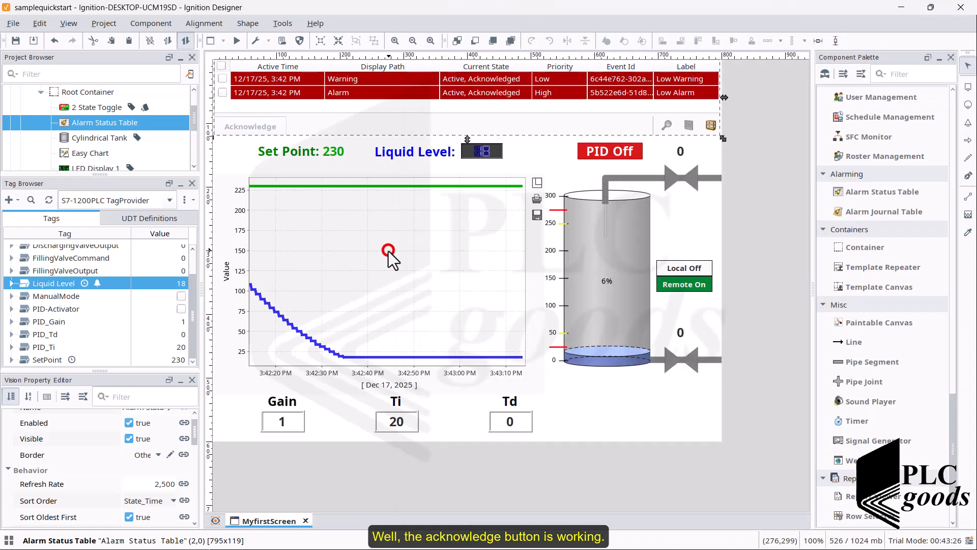